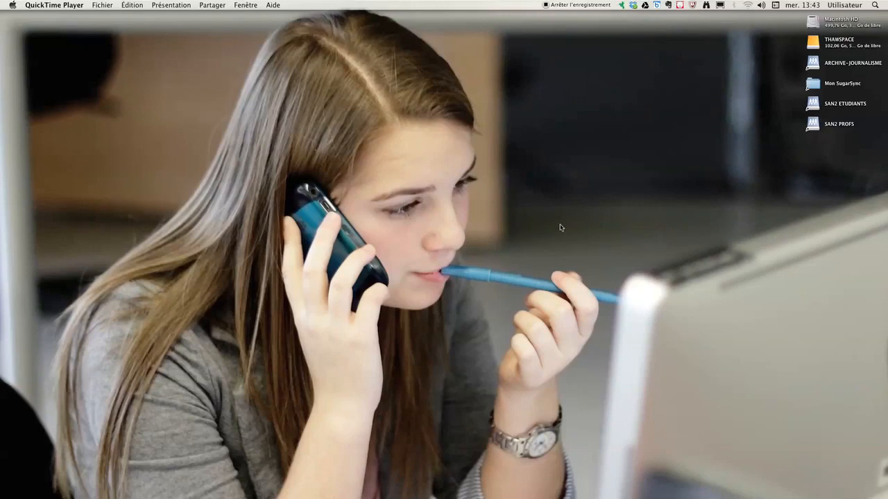
left_click(816, 42)
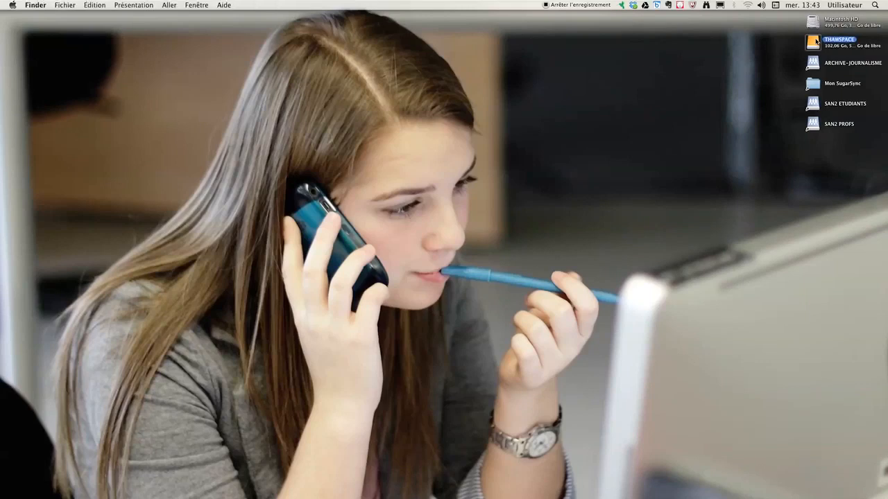
left_click(648, 83)
Switch to Kanaka Client, log in with the remembered credentials to mount the network volumes, and close its window
mouse_move(3, 472)
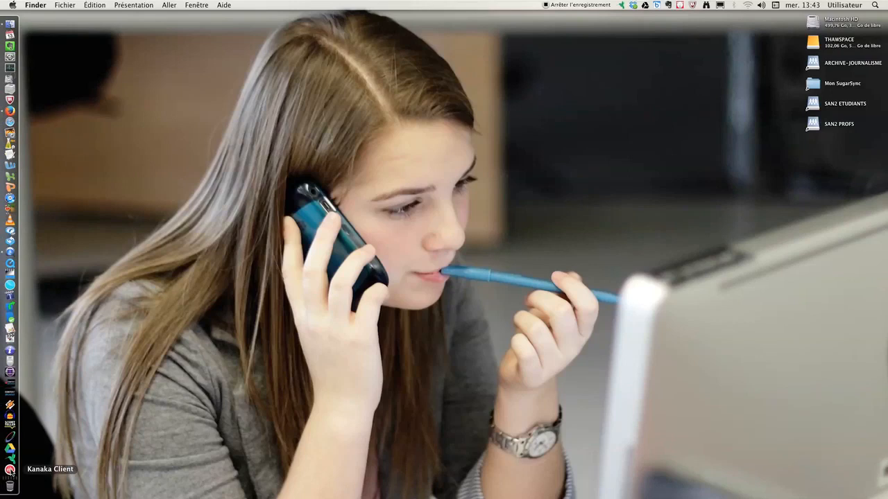
left_click(11, 471)
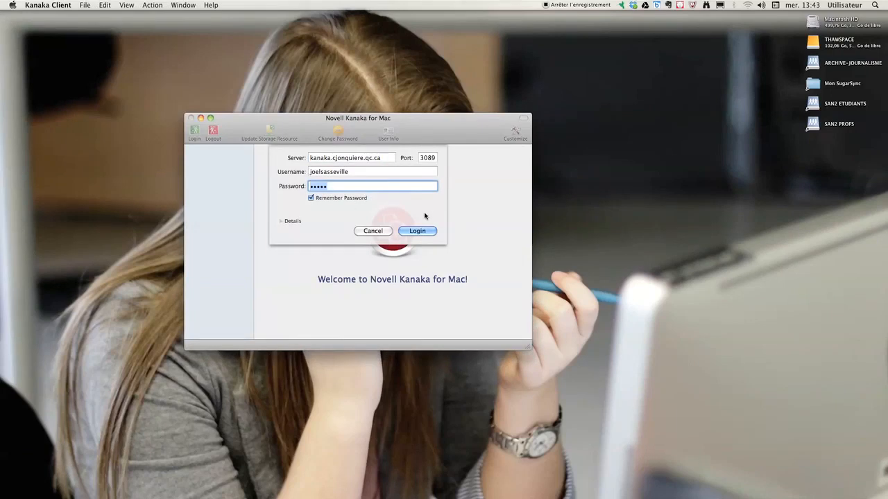
left_click(418, 232)
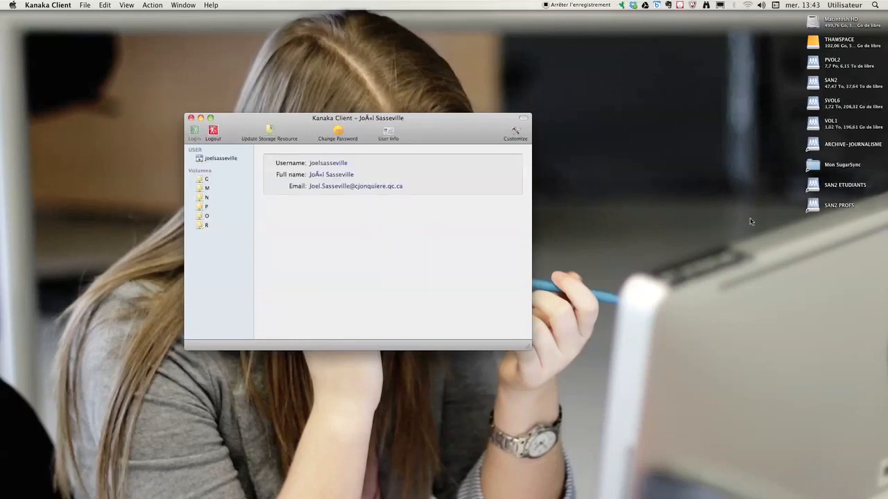
left_click(191, 119)
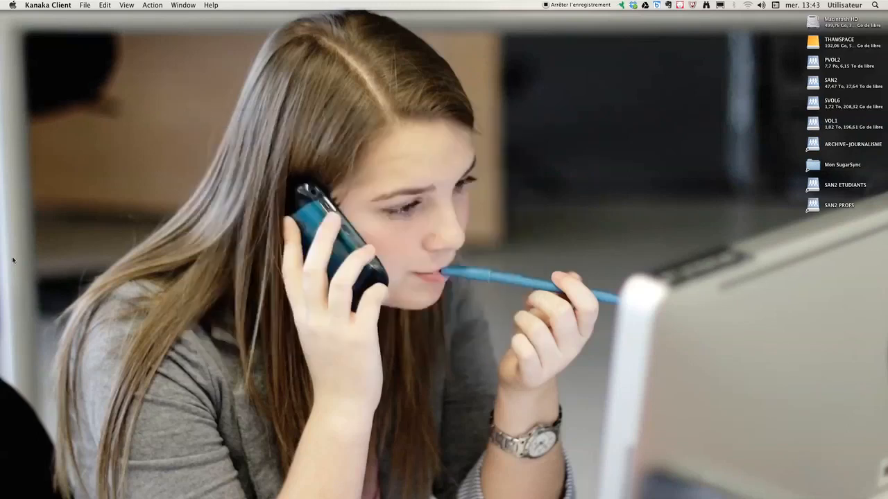
Open the SAN2 network volume and go into its journalisme-montage folder
mouse_move(4, 459)
left_click(814, 82)
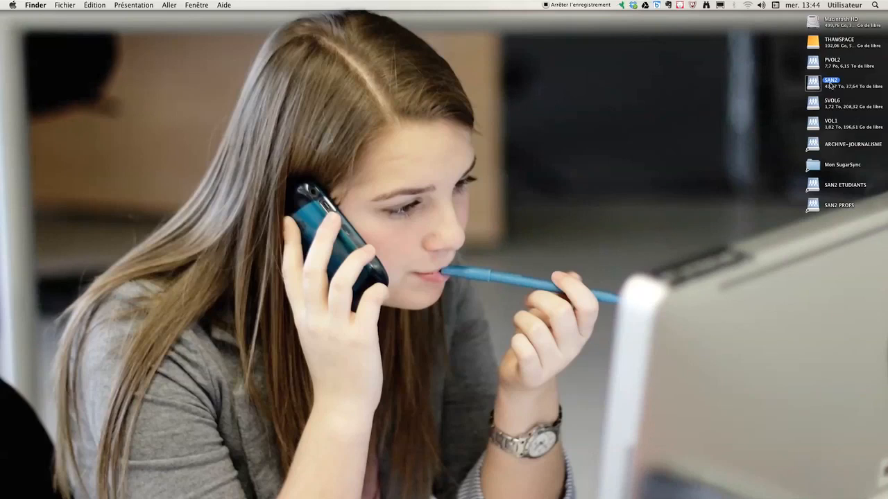
double_click(831, 84)
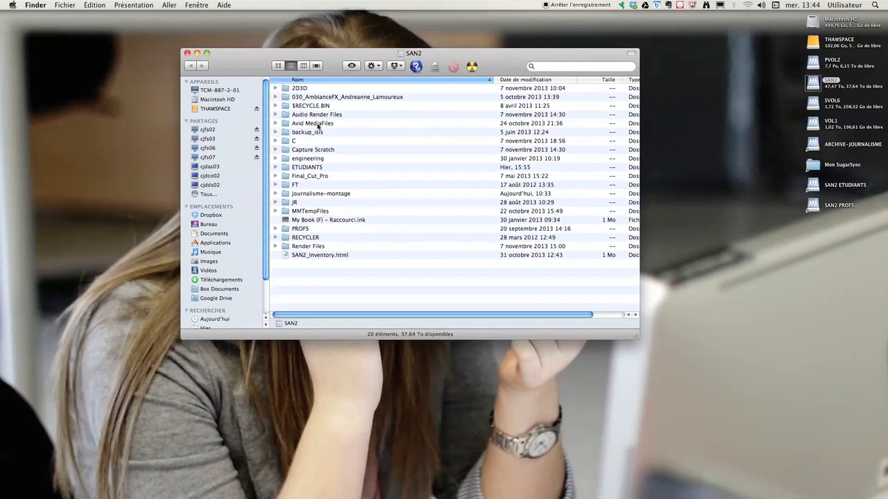
left_click(336, 196)
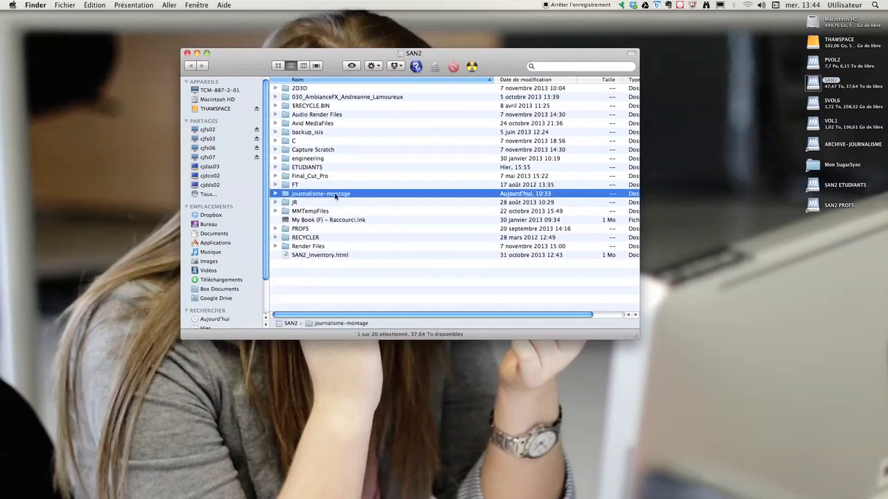
double_click(336, 196)
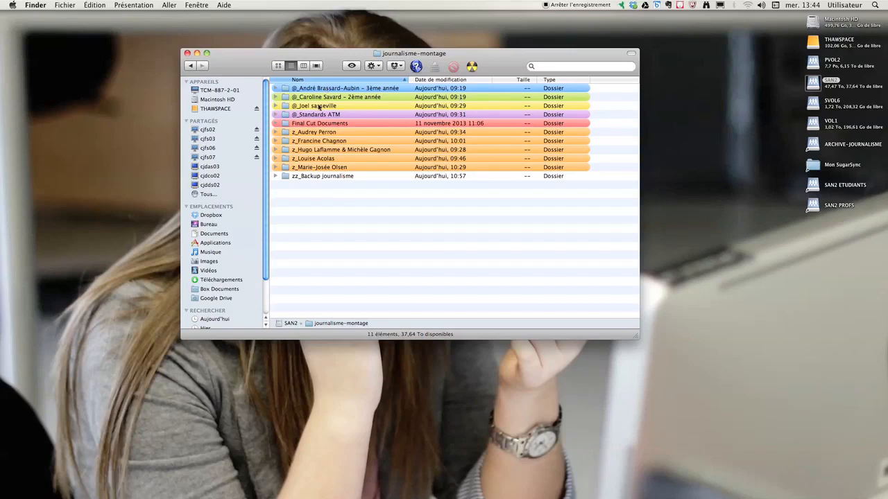
left_click(285, 90)
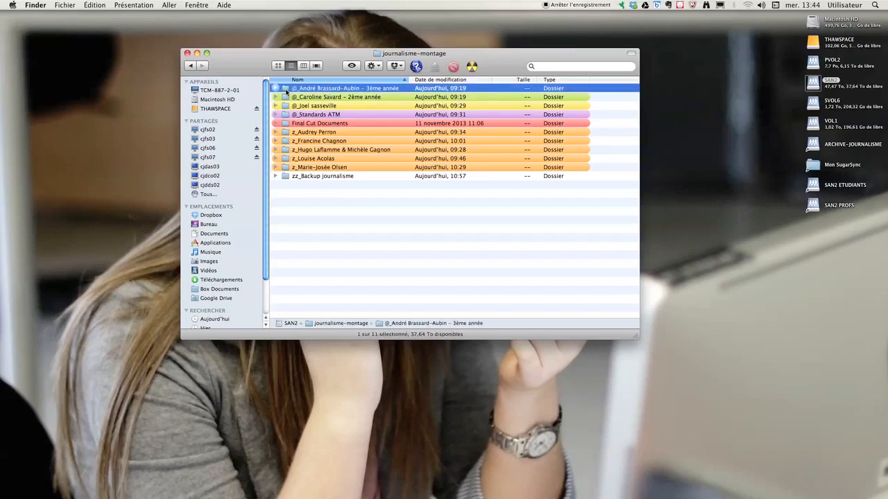
left_click(286, 98)
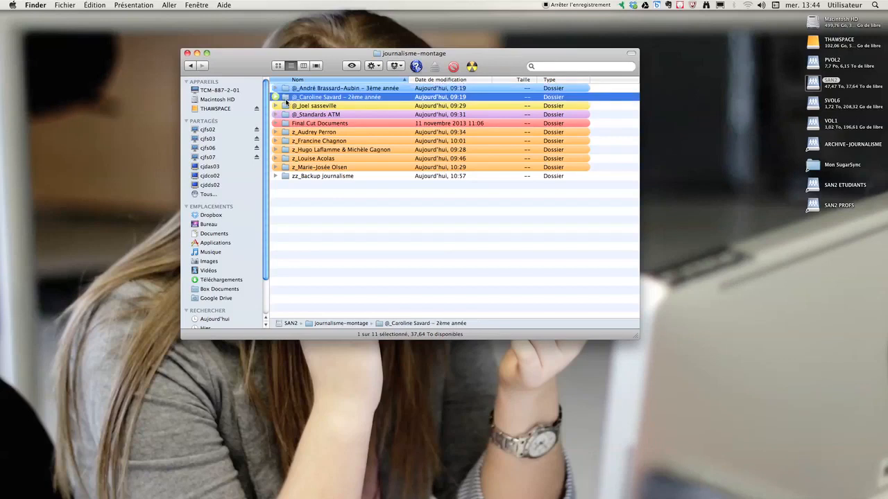
left_click(288, 108)
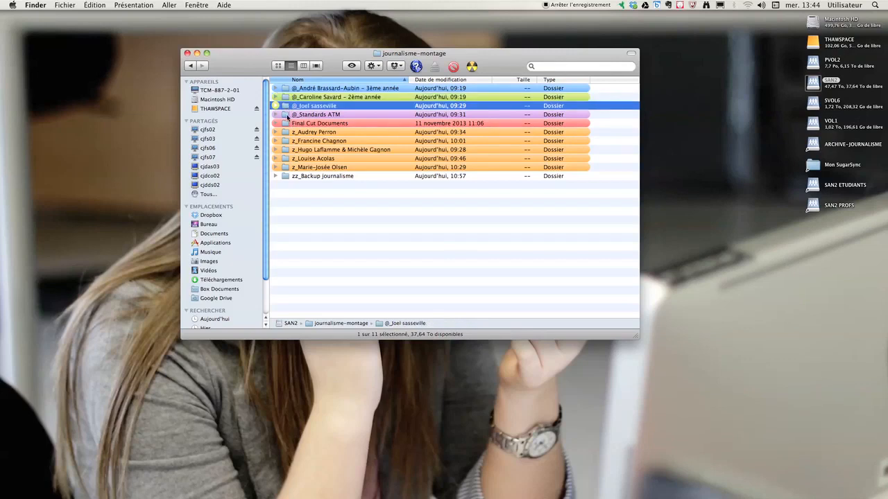
left_click(287, 117)
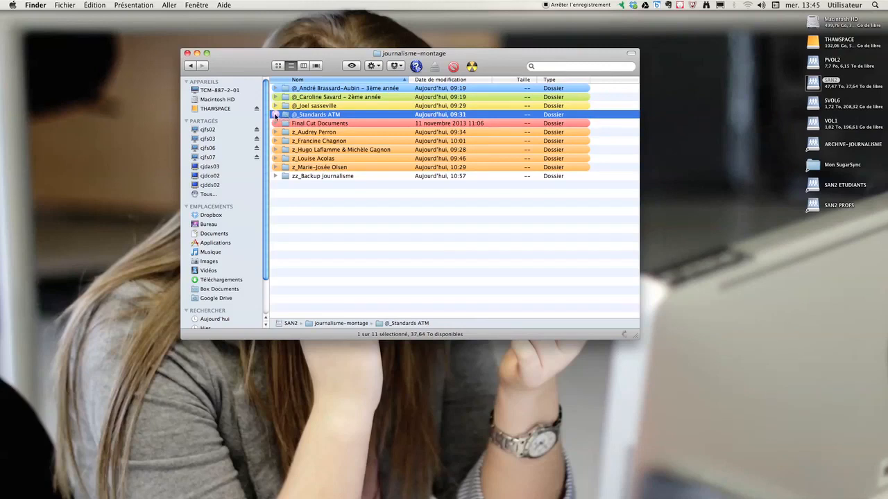
left_click(276, 115)
left_click(284, 123)
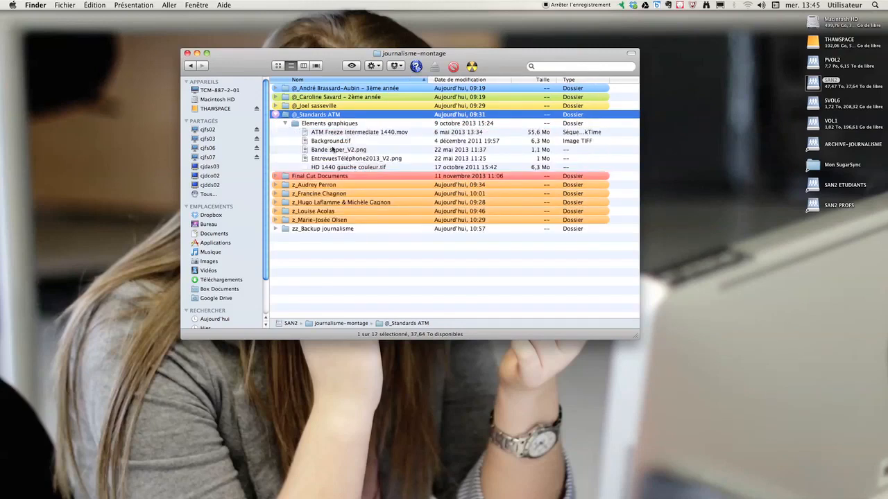
left_click(284, 124)
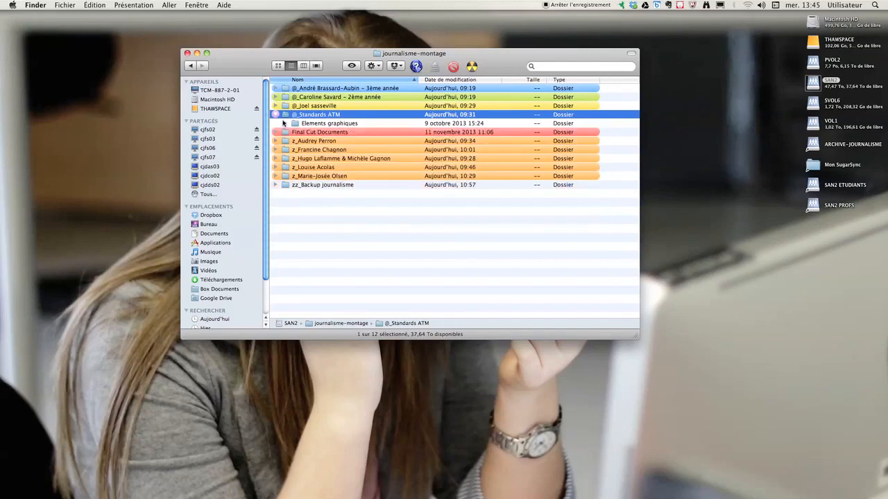
left_click(276, 115)
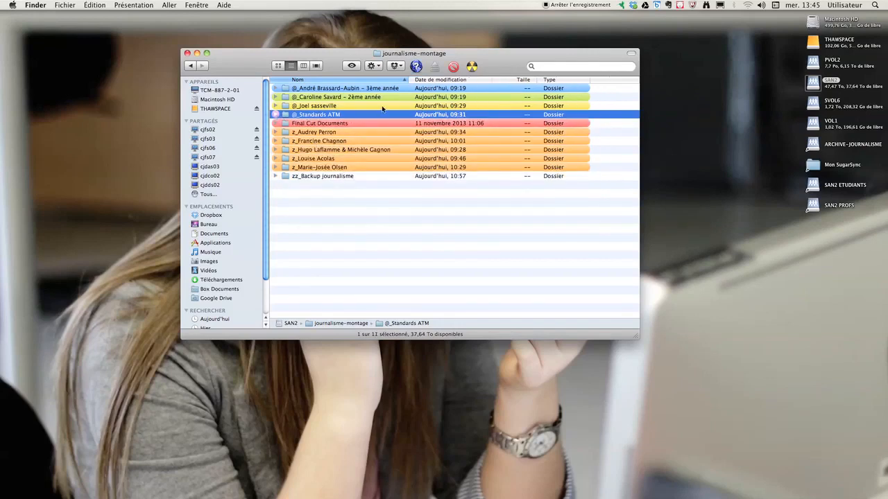
Go into the third-year (3ème année) teacher's folder, open a_Groupe Mardi, and open the personal folder inside it
double_click(326, 89)
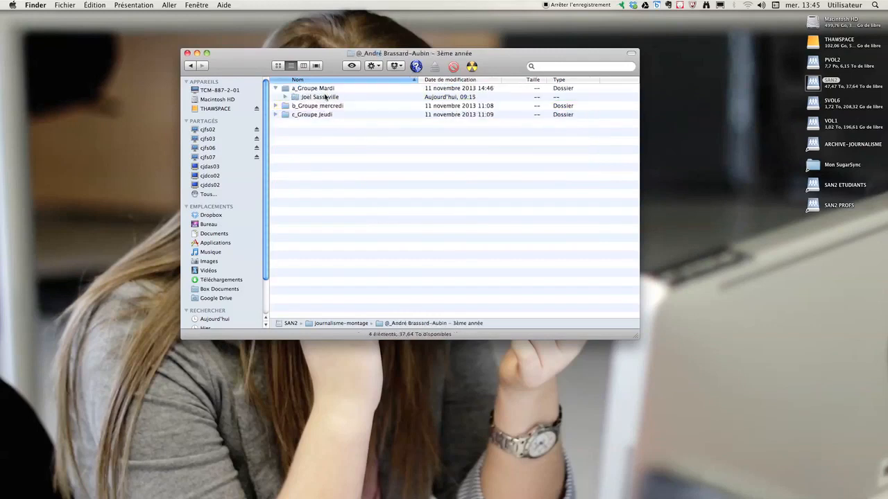
left_click(276, 90)
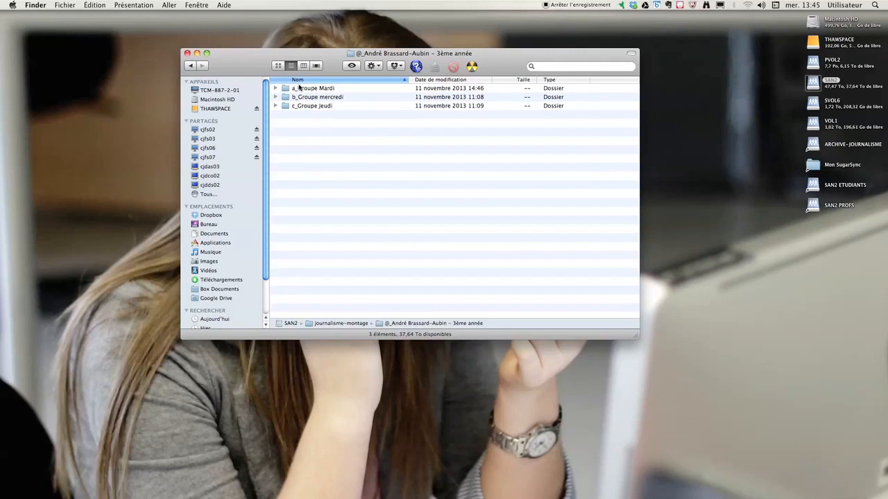
double_click(322, 89)
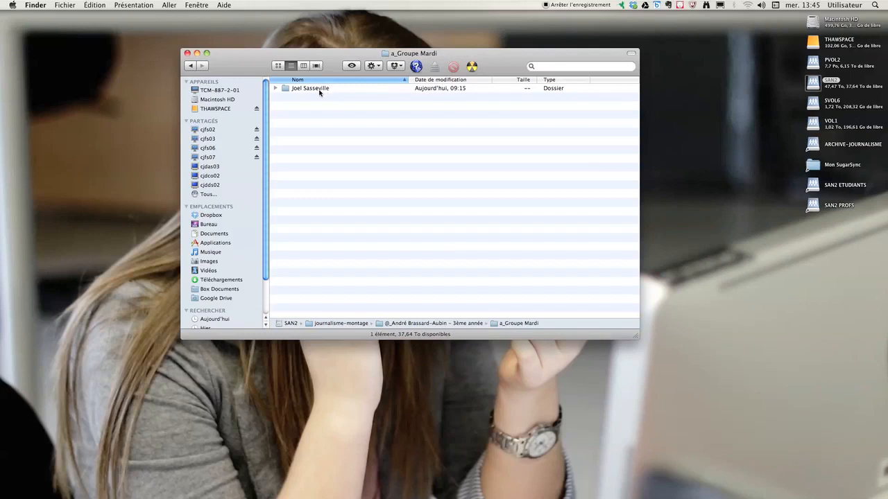
double_click(300, 90)
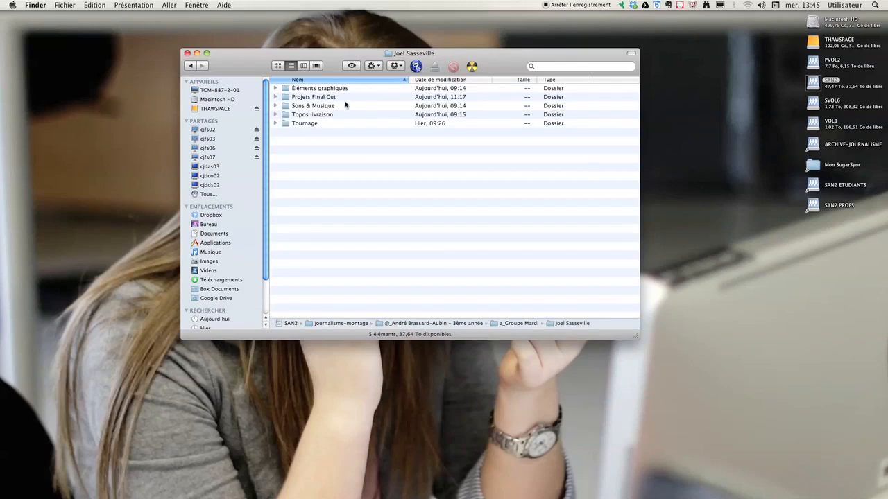
Expand the Projets Final Cut and Sons & Musique folders and select the Test 001 mix.wav file
left_click(285, 91)
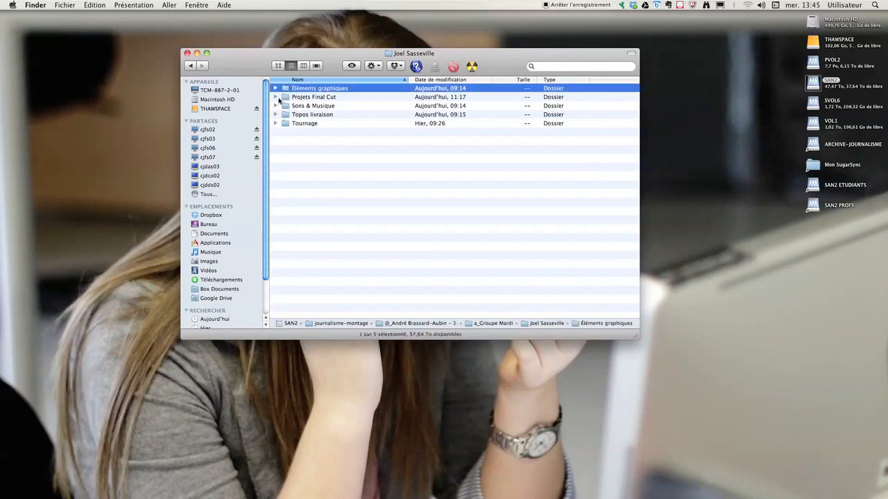
left_click(275, 98)
left_click(309, 106)
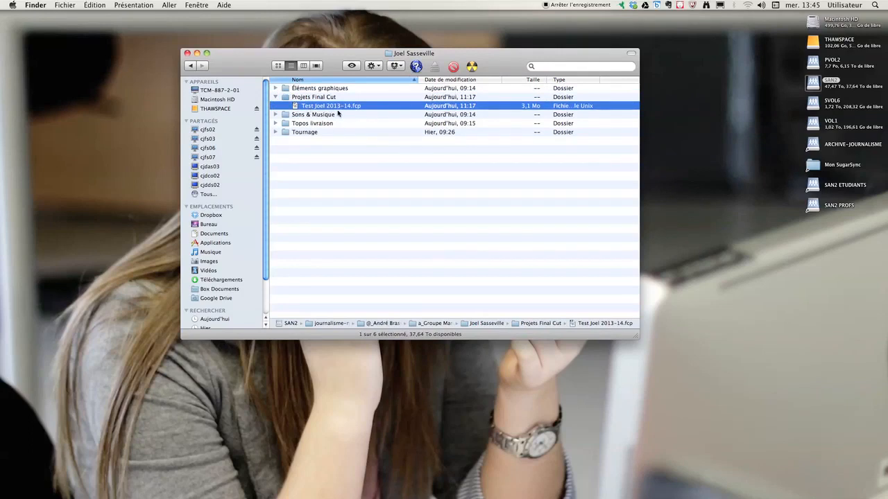
left_click(275, 115)
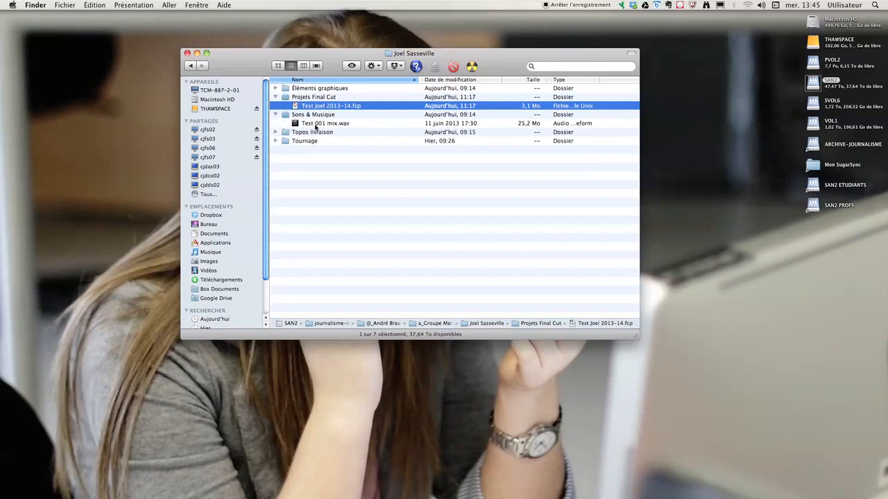
left_click(315, 125)
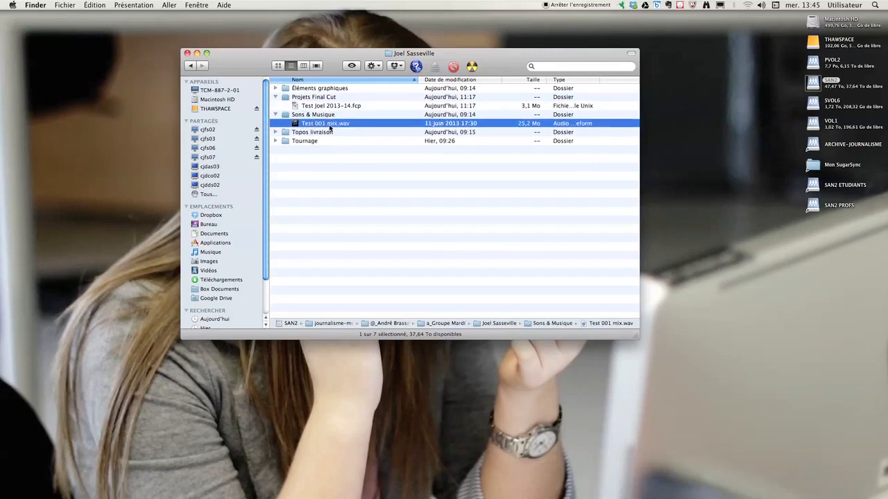
Expand the Topos livraison folder to examine its movie files, and point out the ARCHIVE-JOURNALISME shortcut on the desktop
left_click(275, 133)
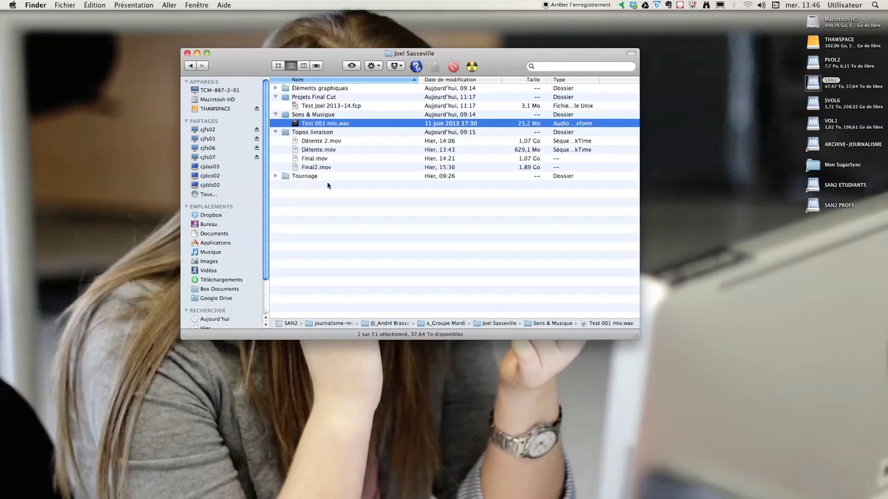
left_click(317, 133)
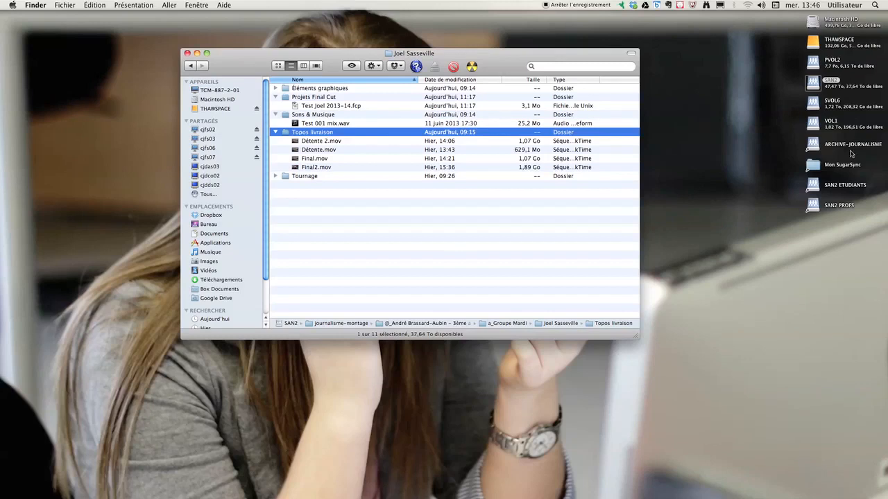
left_click(818, 146)
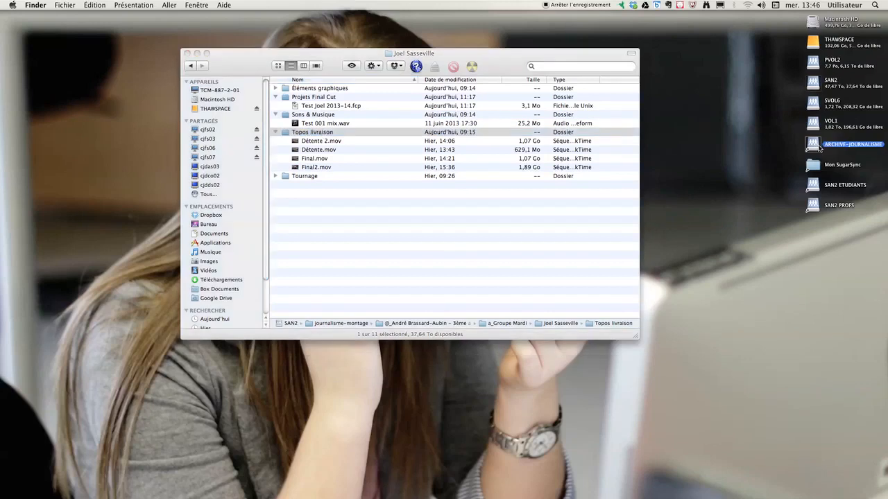
left_click(280, 133)
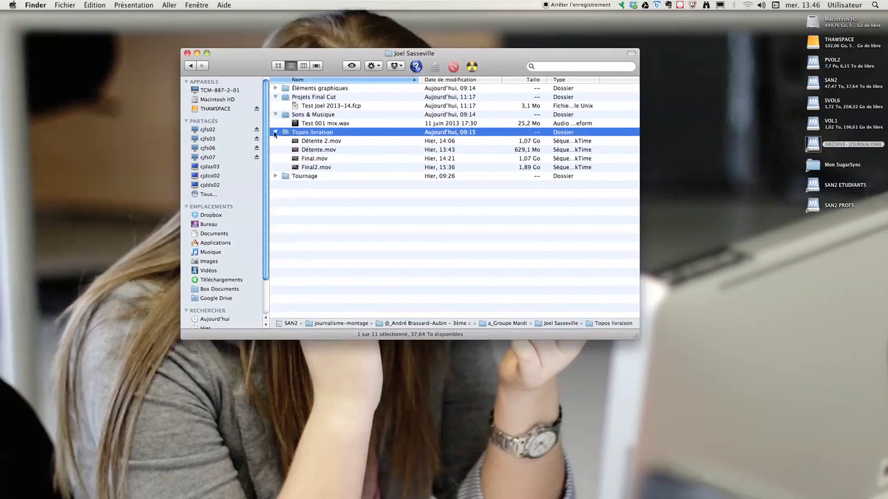
Expand the Tournage folder and examine its back up2, PRIVATE and Test subfolders
left_click(276, 177)
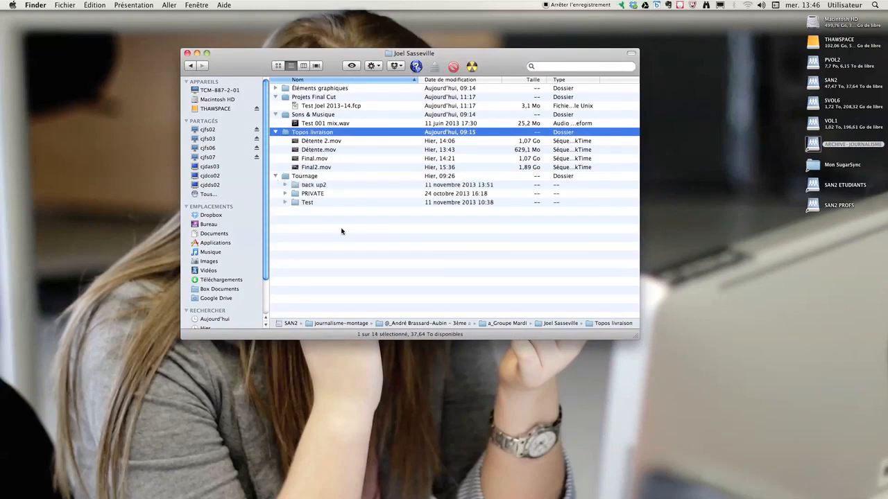
left_click(303, 178)
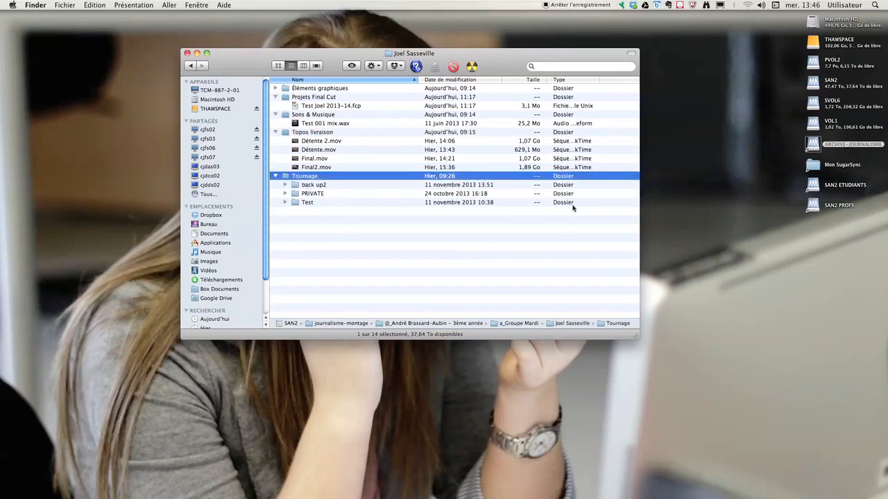
left_click(296, 197)
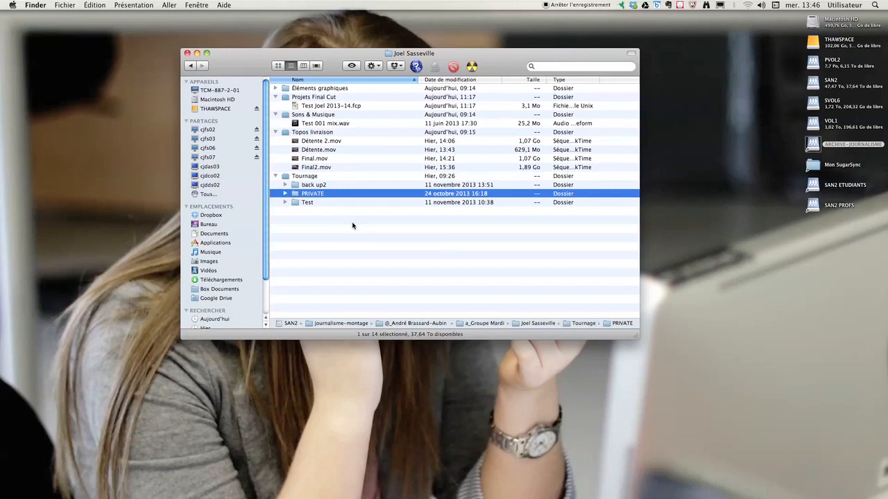
left_click(295, 185)
left_click(298, 202)
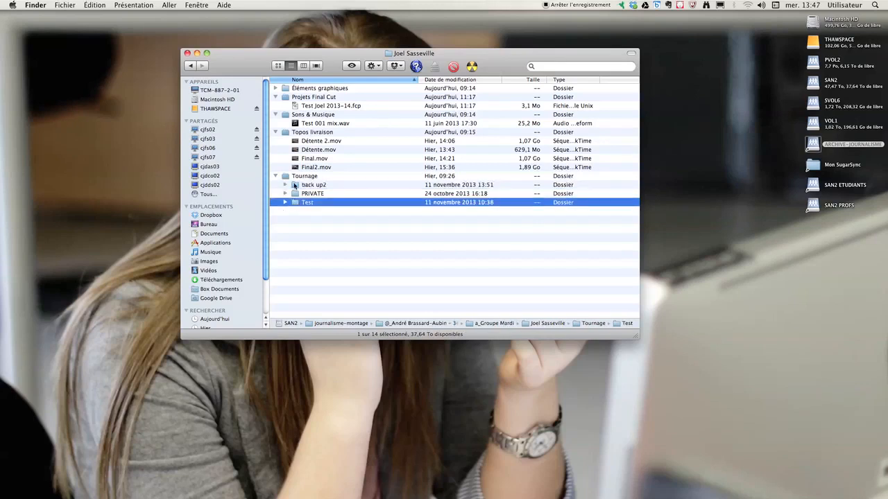
left_click(295, 186)
left_click(292, 203)
Open the .fcp project from Projets Final Cut in Final Cut Express, postponing registration and continuing with the media files offline
double_click(328, 106)
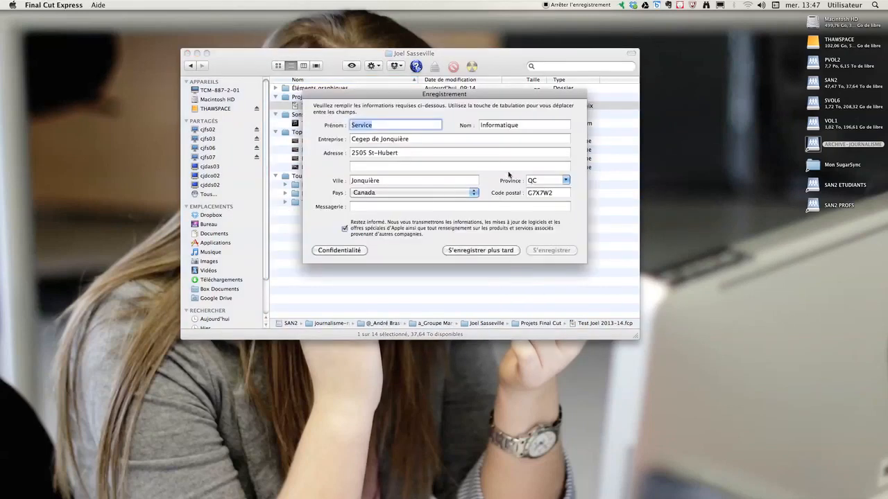
left_click(498, 250)
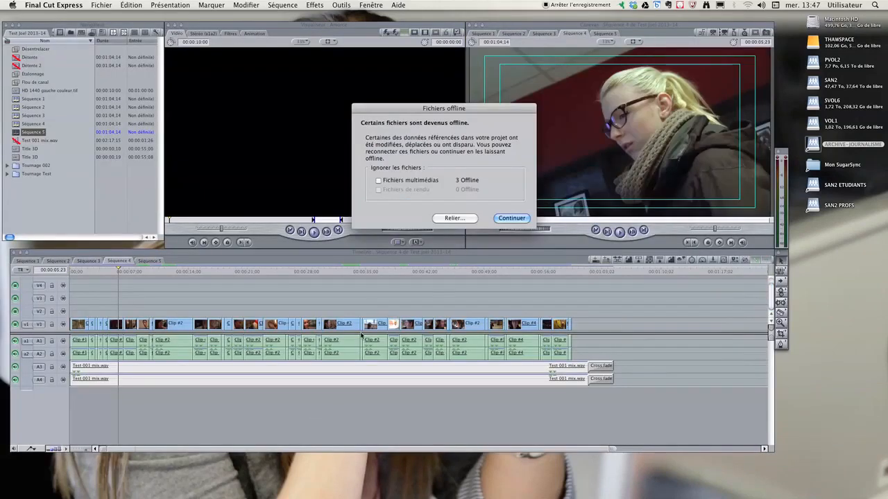
left_click(513, 219)
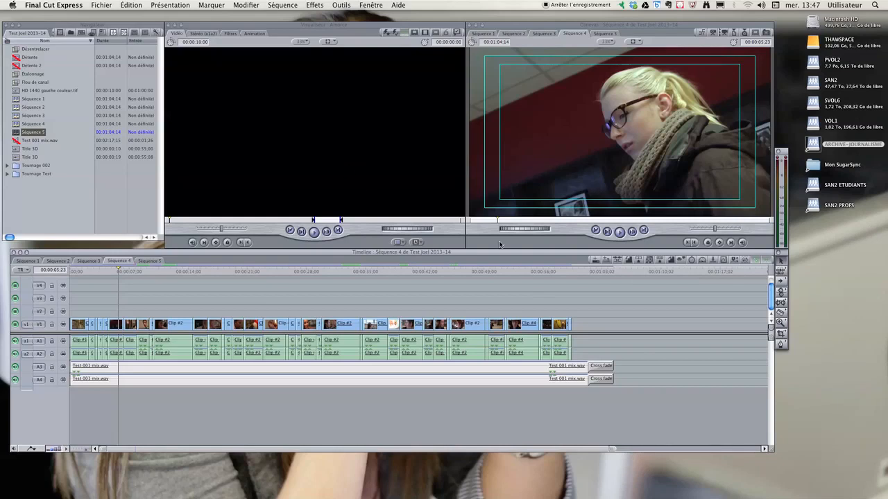
Review the project's sequences in the timeline, scrubbing through Séquence 4, and inspect the clips in the Tournage 002 bin
left_click(176, 273)
left_click_drag(220, 274, 286, 274)
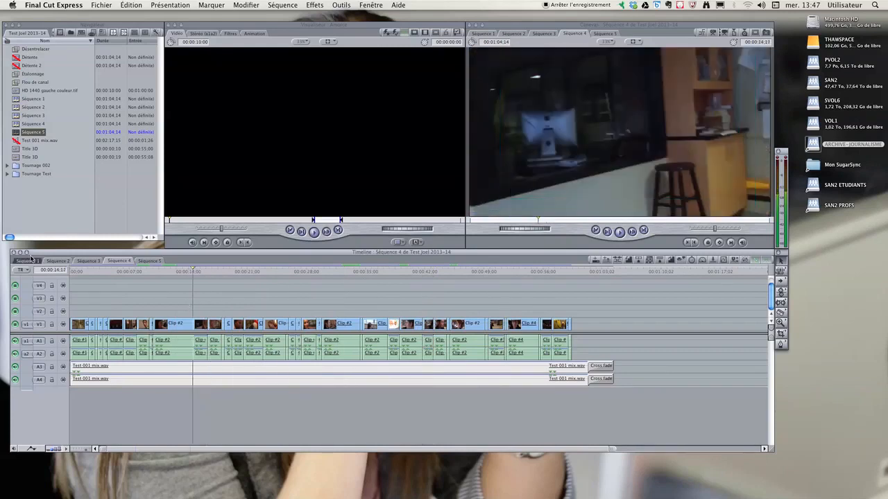
left_click(60, 263)
left_click(88, 261)
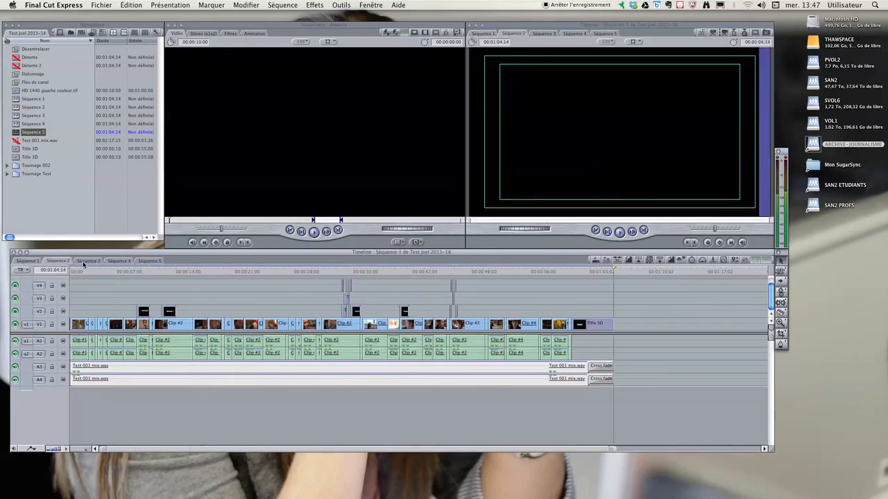
left_click(117, 261)
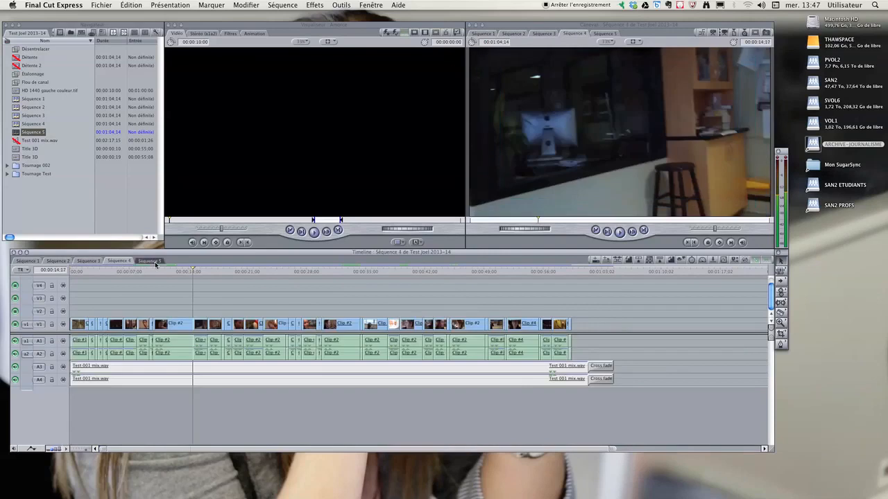
left_click(148, 261)
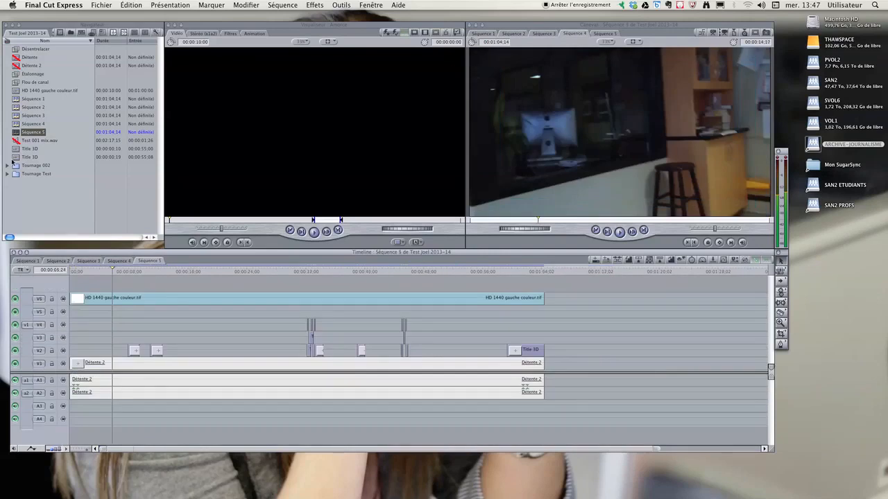
left_click(7, 165)
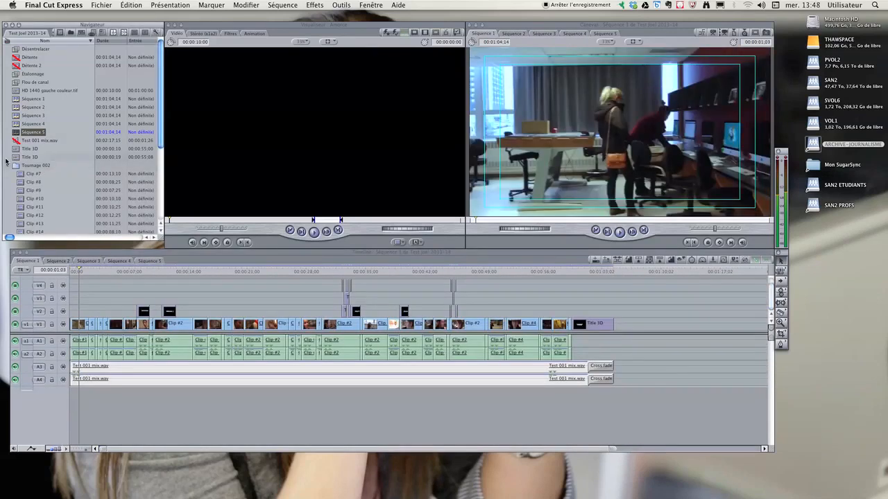
left_click(7, 166)
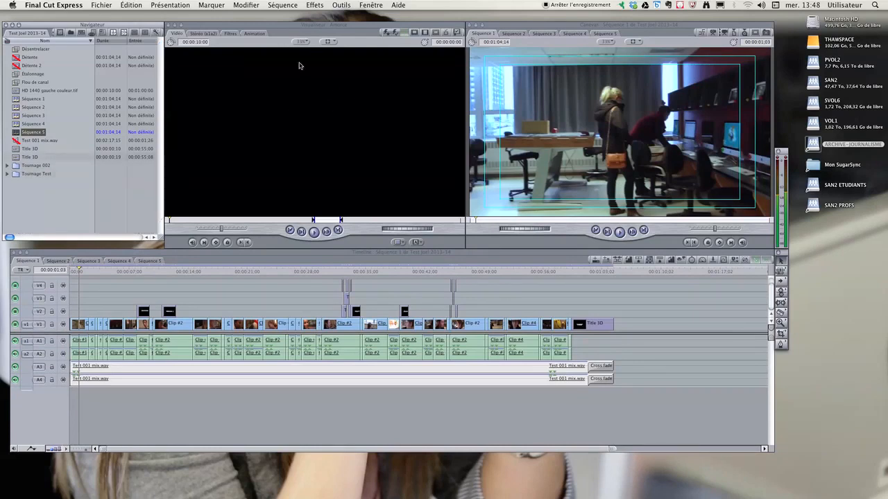
Open the Log and Transfer window and browse to the SAN2 volume for a media folder, sorting its contents by name in ascending order
left_click(458, 33)
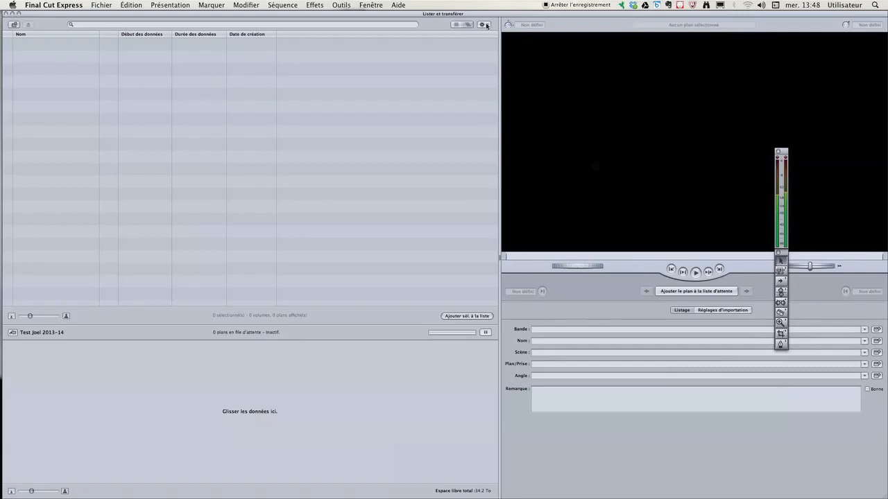
left_click(14, 24)
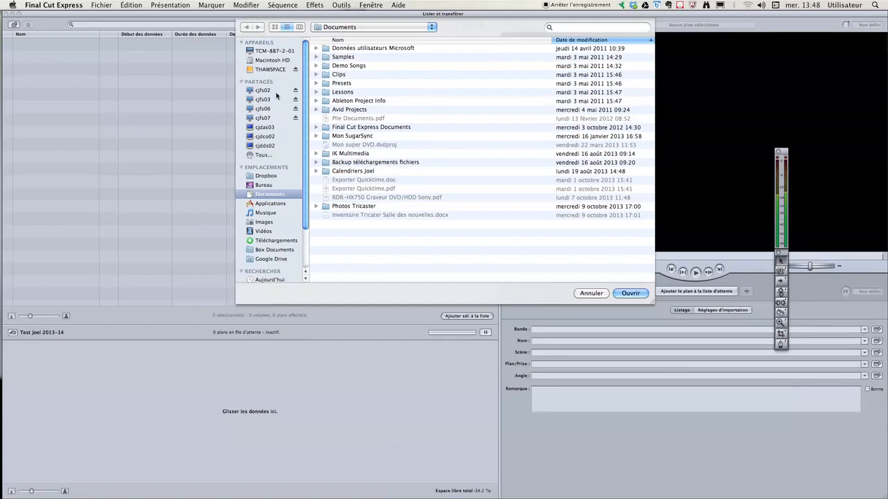
left_click(273, 52)
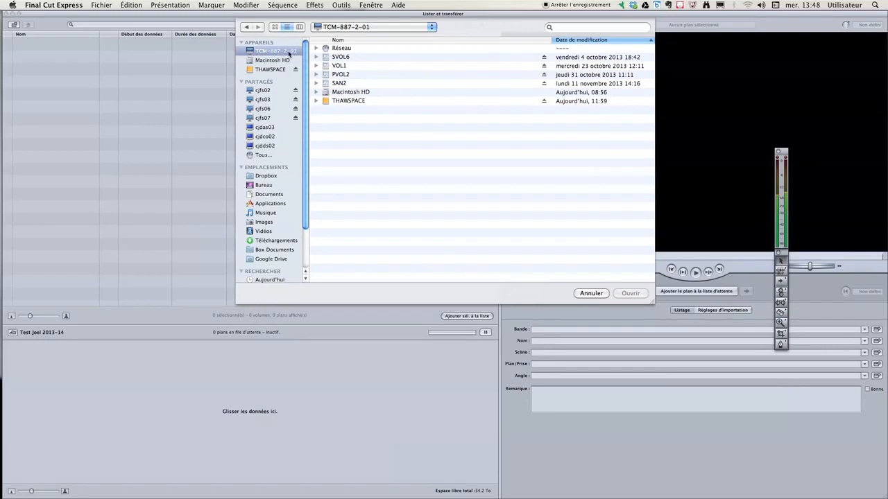
left_click(340, 84)
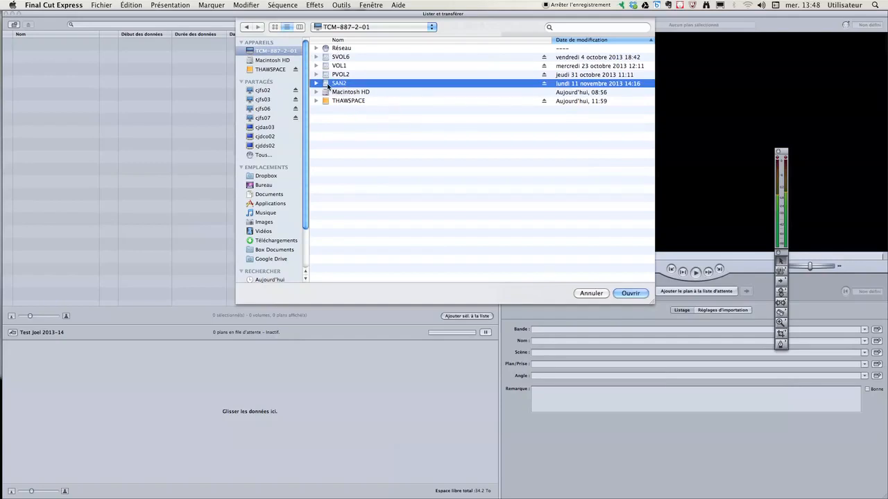
double_click(333, 83)
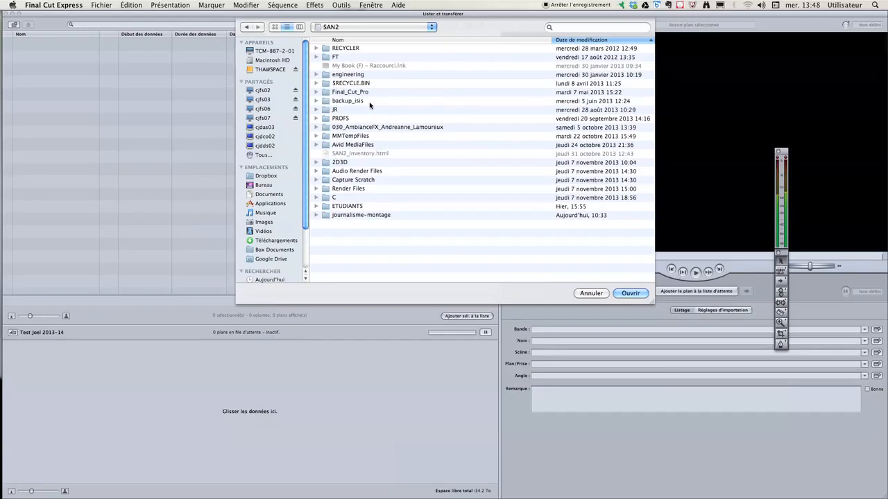
left_click(387, 40)
left_click(388, 40)
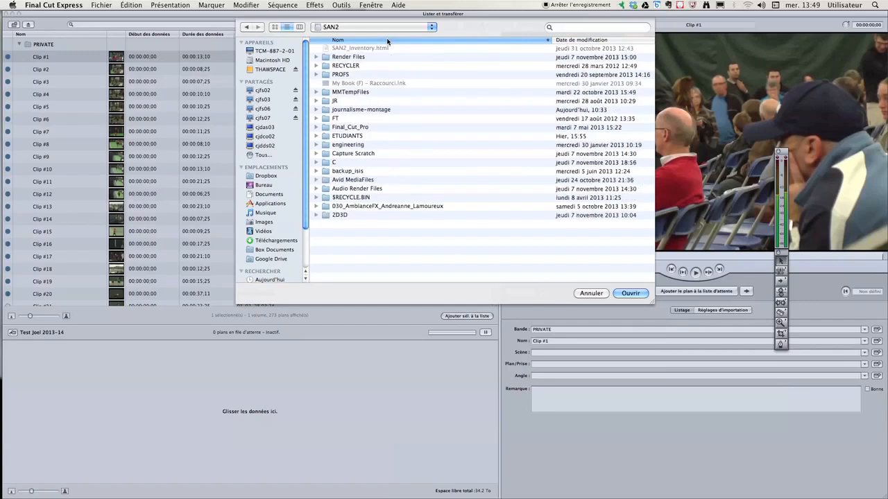
left_click(387, 40)
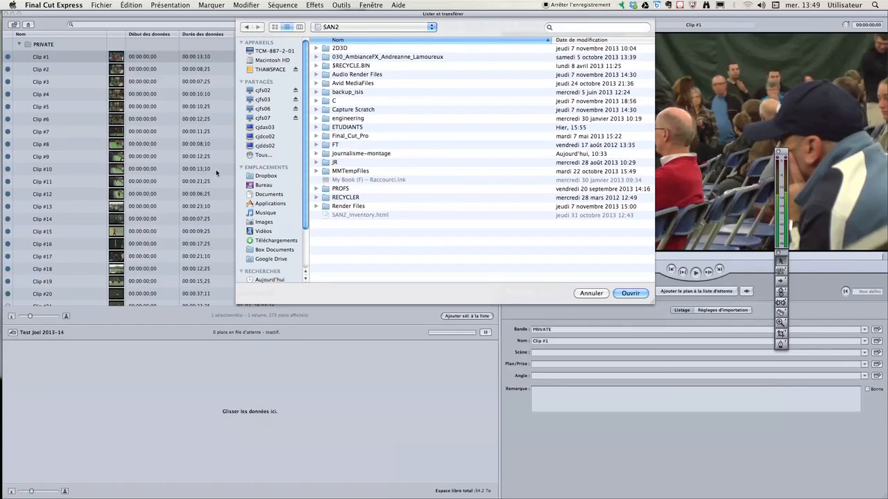
Load the back up2 folder from the student's Tournage folder, inside the third-year teacher's a_Groupe Mardi folder in journalisme-montage
double_click(372, 154)
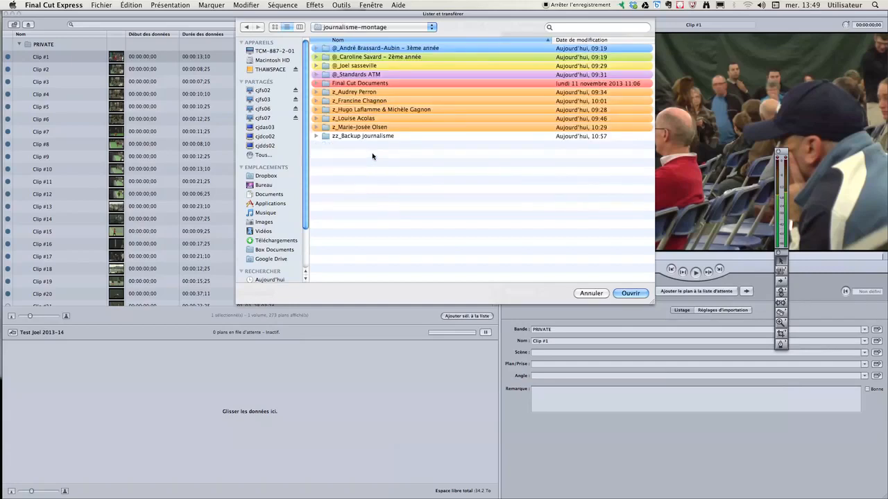
double_click(373, 50)
left_click(353, 49)
double_click(353, 49)
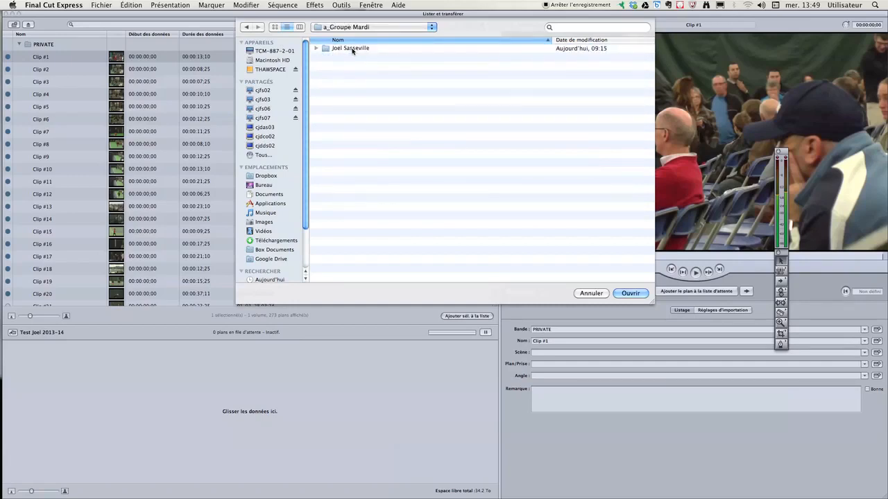
double_click(352, 49)
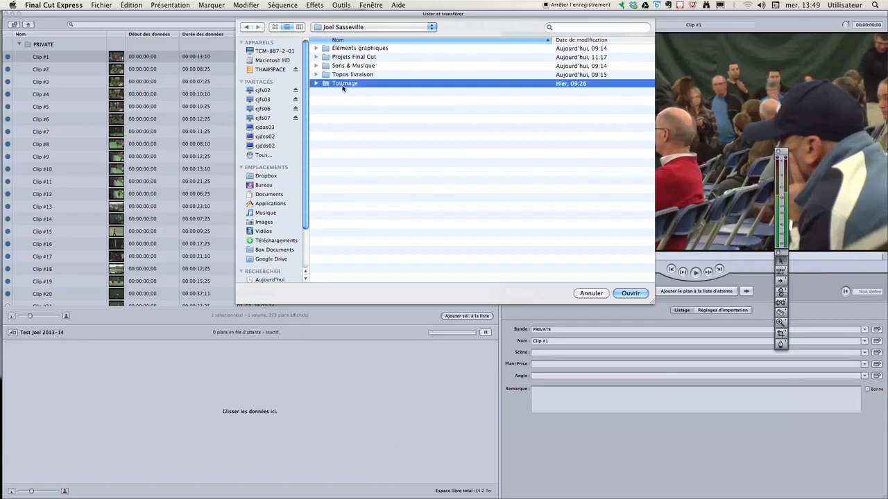
double_click(342, 85)
left_click(343, 49)
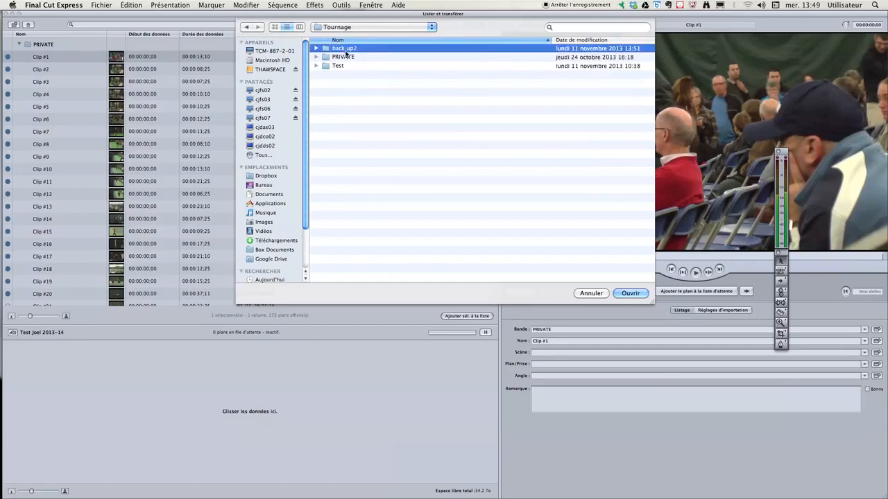
left_click(630, 293)
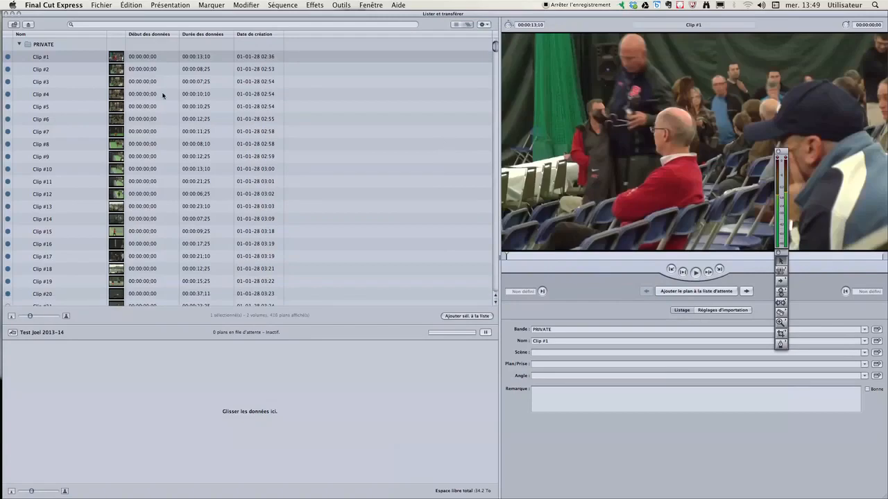
Examine the list of clips available for transfer in the loaded volumes, and close the Log and Transfer window
scroll(72, 81, "down", 7)
scroll(72, 81, "down", 2)
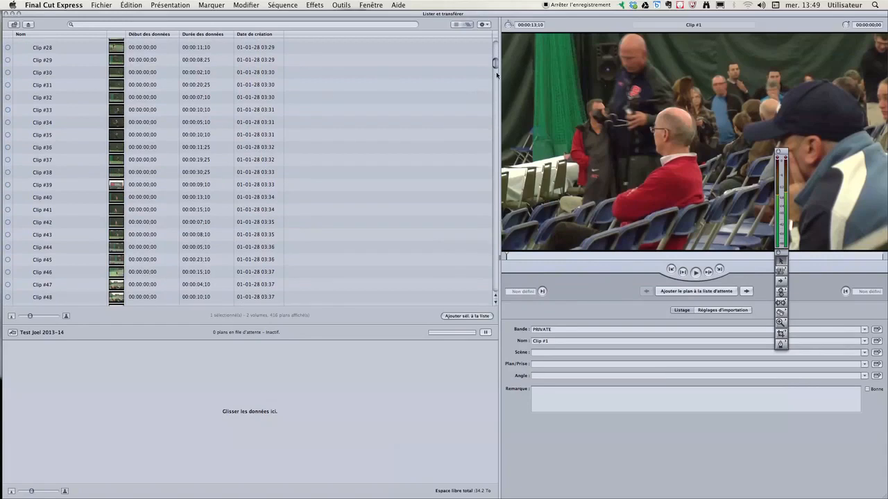
scroll(479, 83, "down", 10)
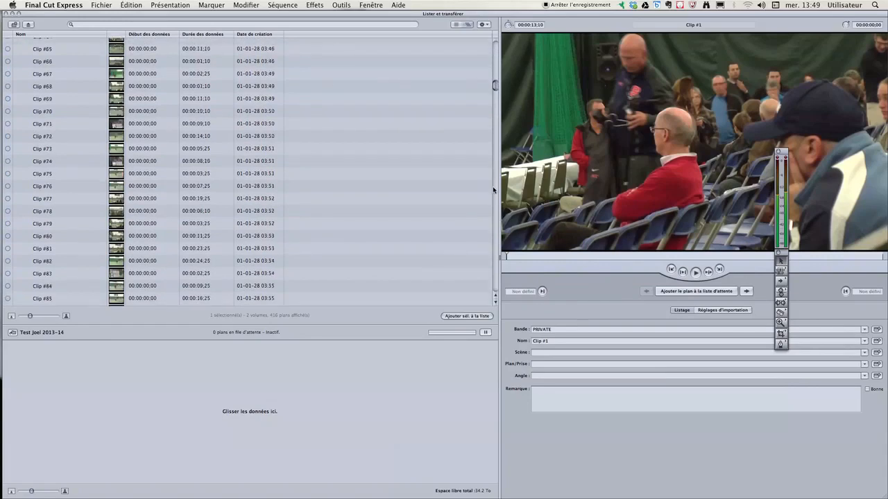
scroll(493, 188, "down", 14)
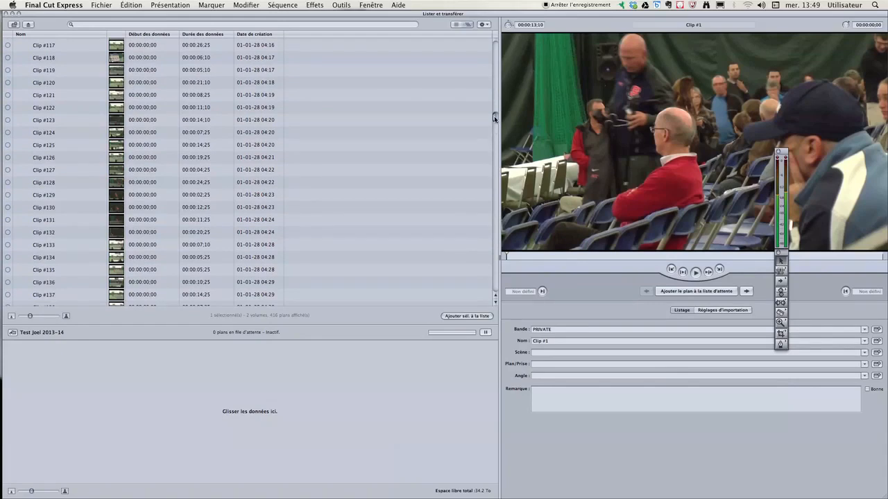
scroll(495, 132, "down", 1)
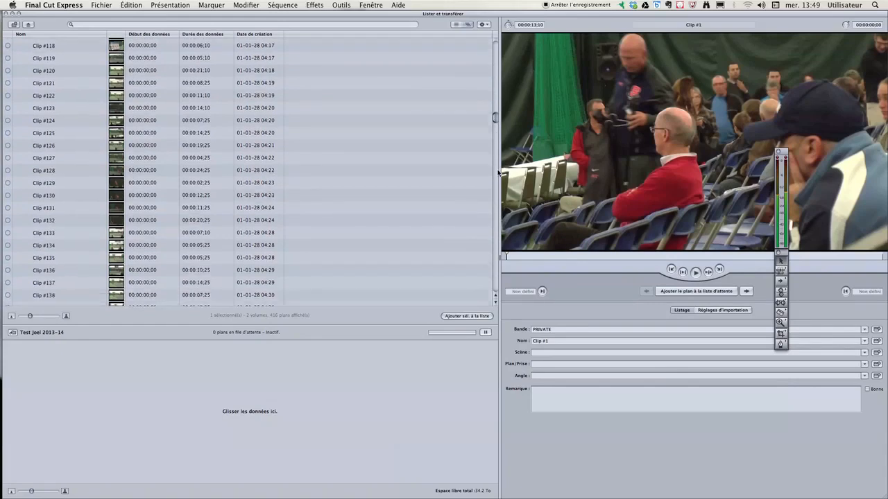
left_click(495, 303)
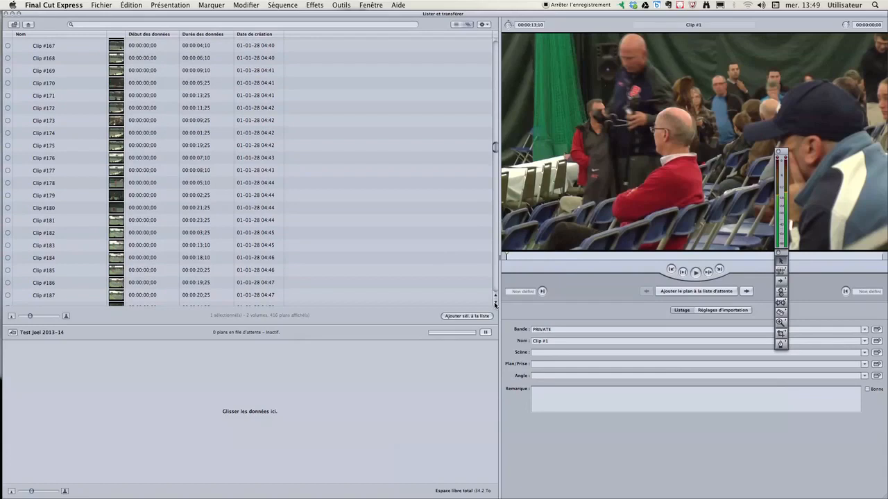
scroll(133, 176, "down", 10)
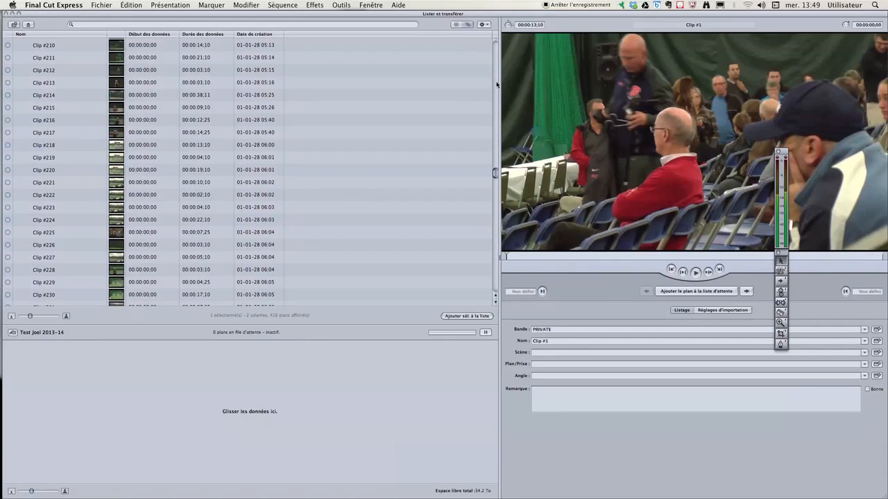
left_click_drag(495, 174, 495, 160)
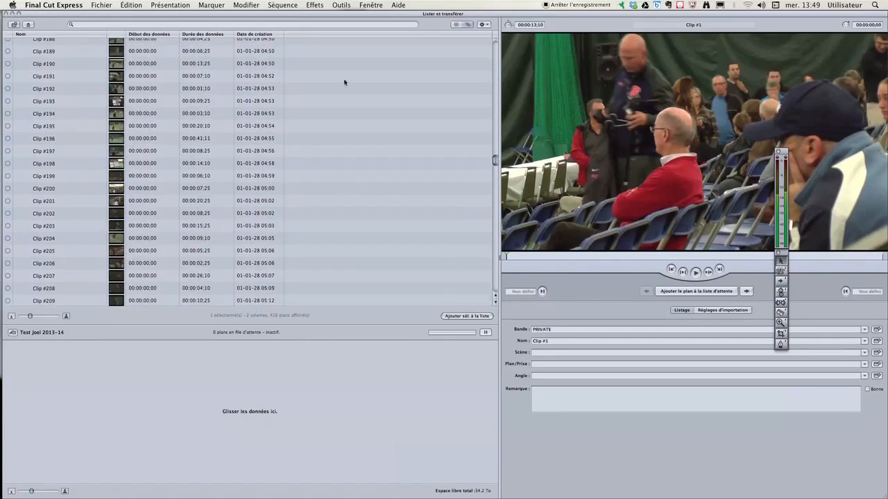
left_click(8, 16)
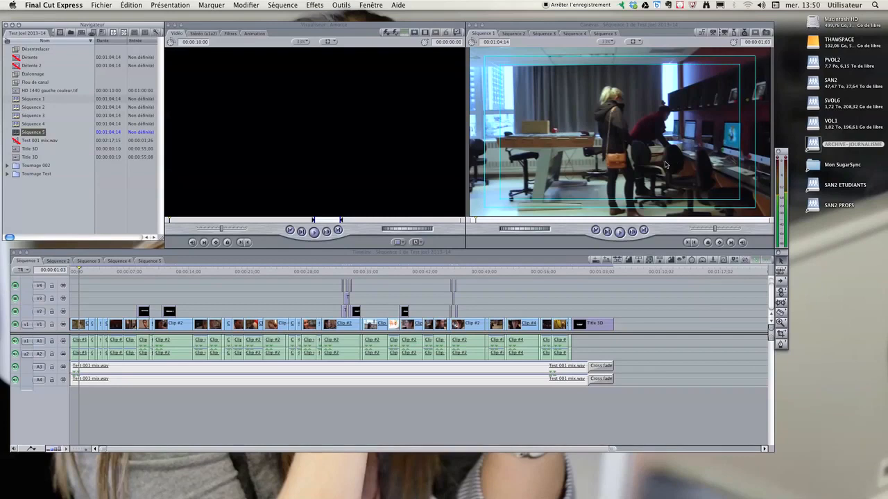
Start a QuickTime export of Séquence 5 and set its H.264 video compression to faster single-pass encoding
key("super+e")
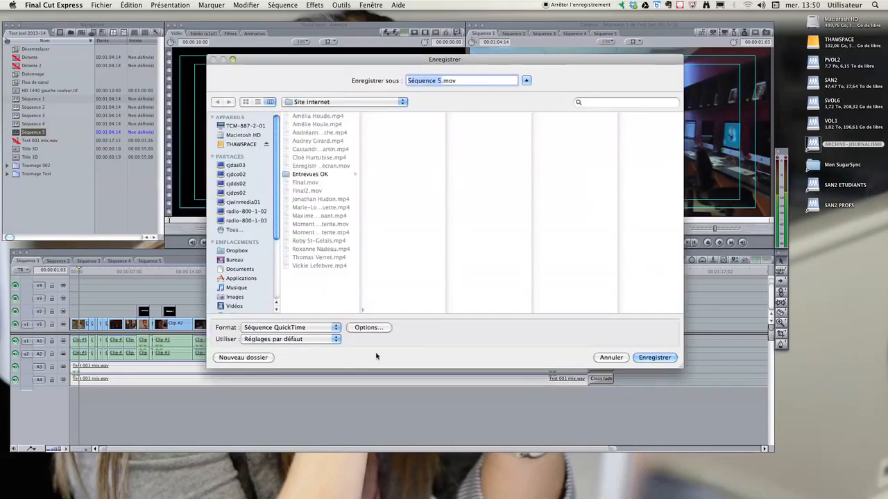
left_click(374, 329)
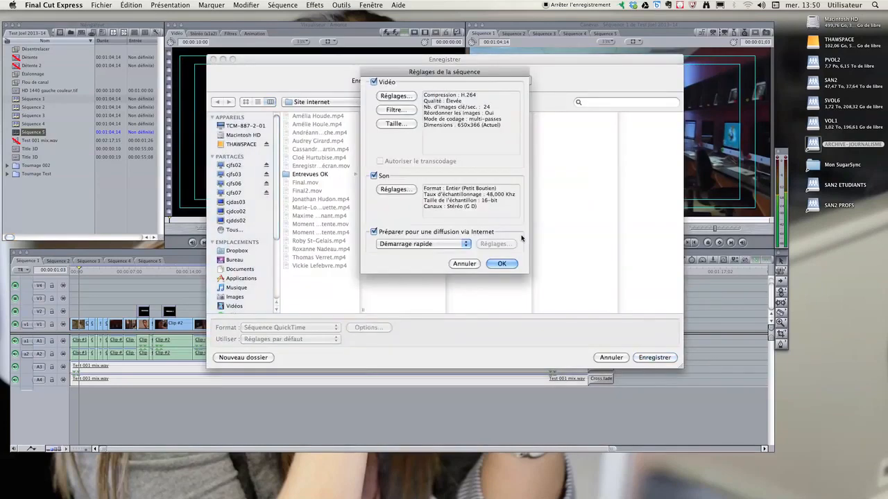
left_click(396, 97)
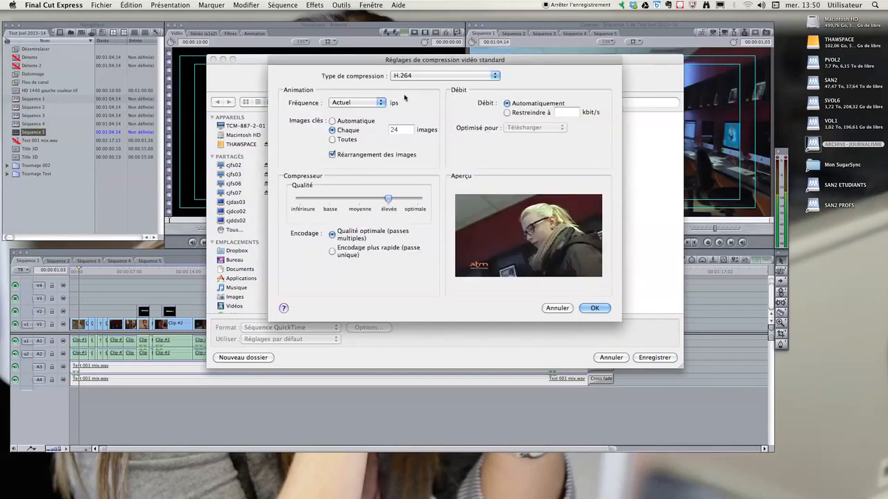
left_click(377, 252)
left_click(594, 308)
Set the export dimensions to 1920 x 1080 HD and accept the movie settings
left_click(401, 126)
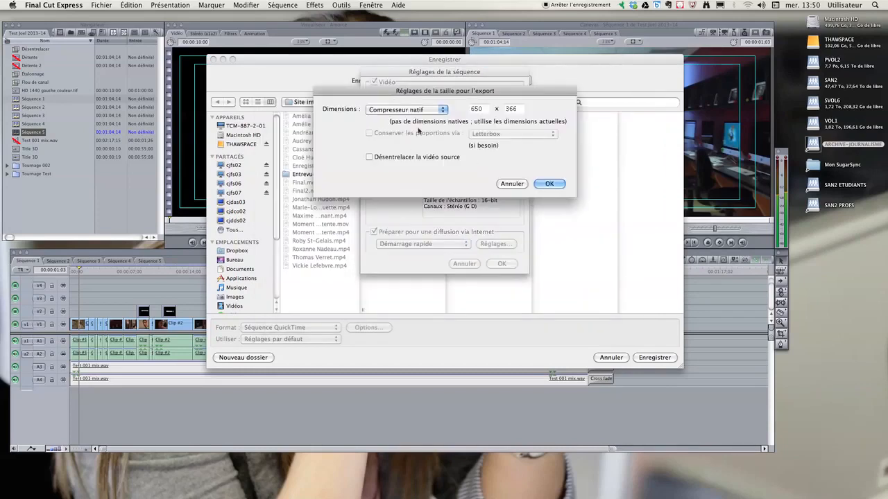
left_click(405, 111)
left_click(411, 182)
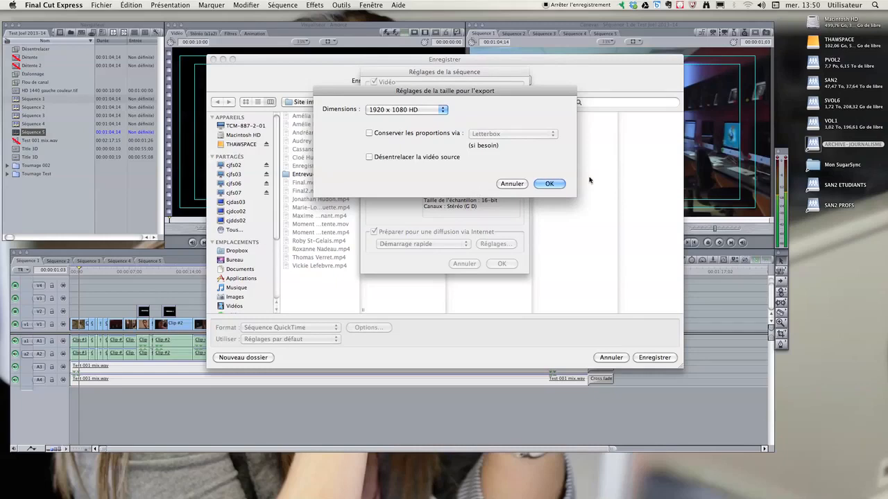
left_click(552, 184)
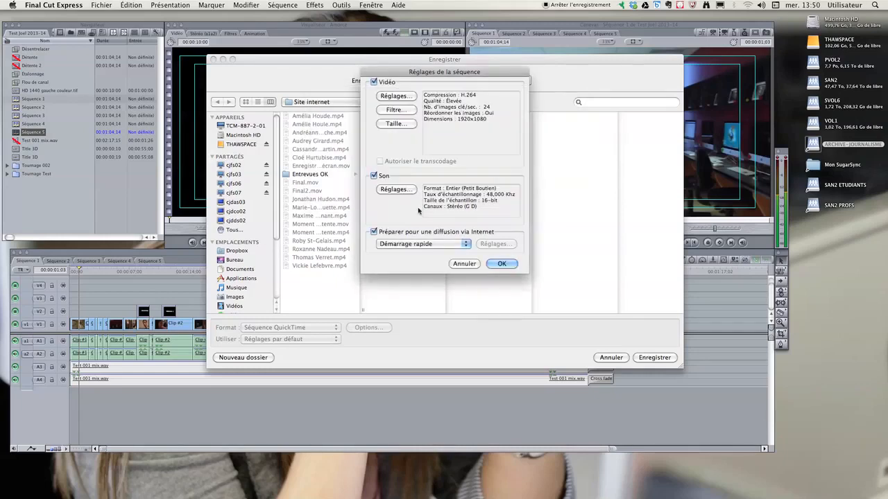
left_click(502, 263)
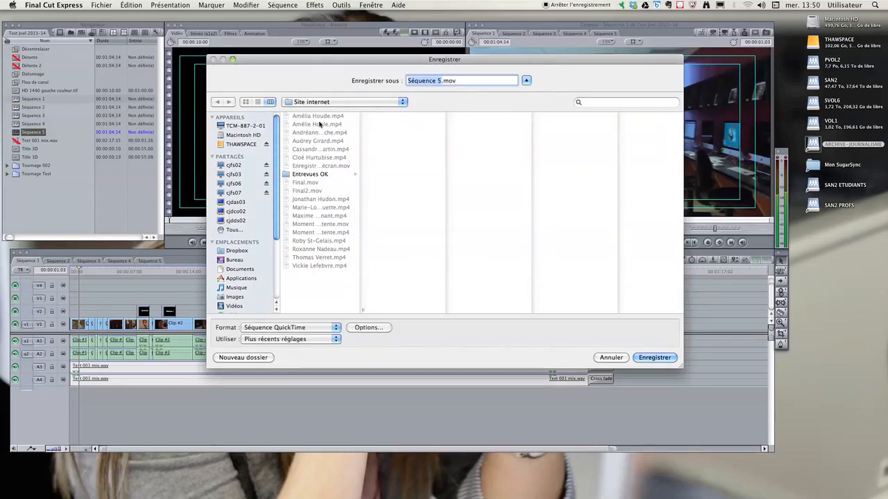
Browse to the student's Topos livraison folder, within the third-year teacher's a_Groupe Mardi in SAN2's journalisme-montage, as the export destination, and cancel the export
left_click(260, 128)
left_click(303, 142)
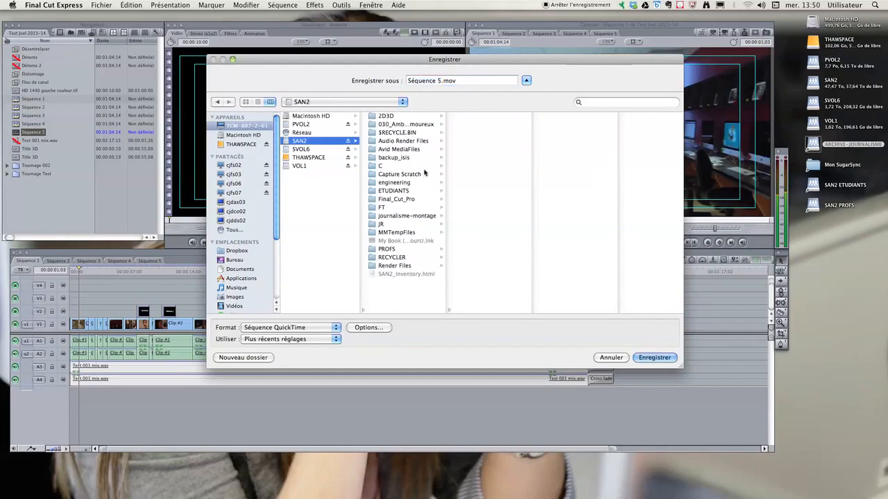
left_click(414, 219)
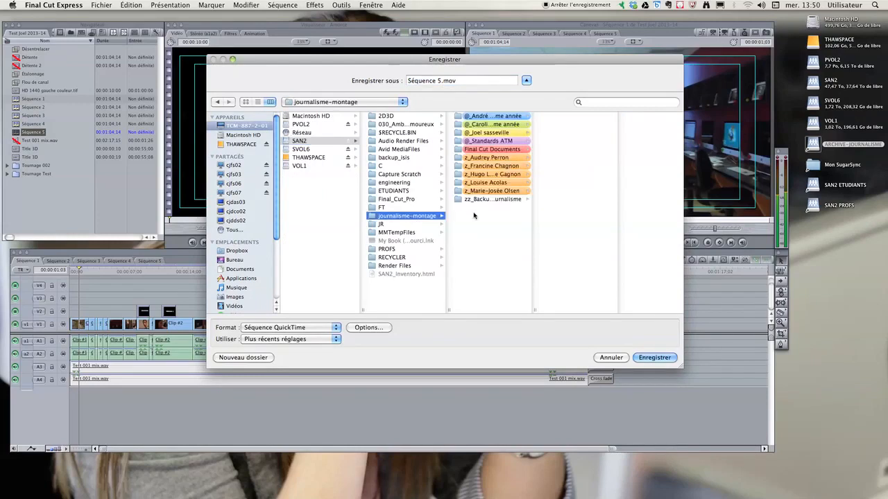
left_click(512, 116)
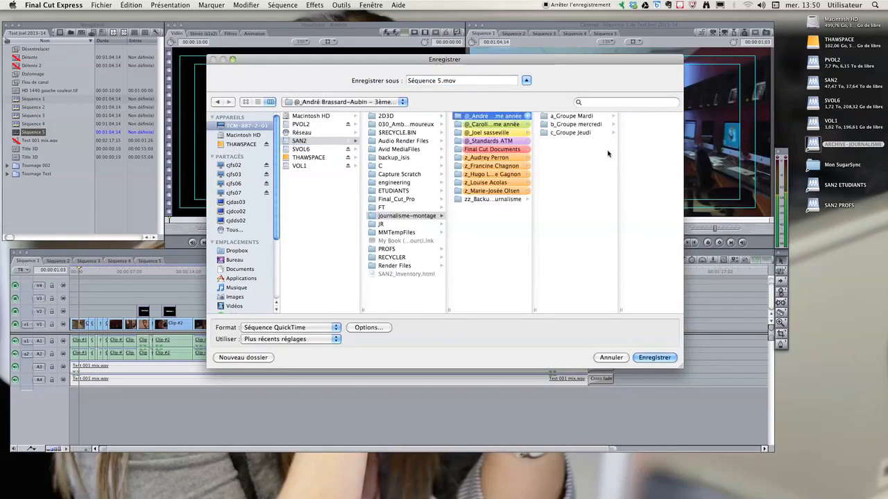
left_click(587, 118)
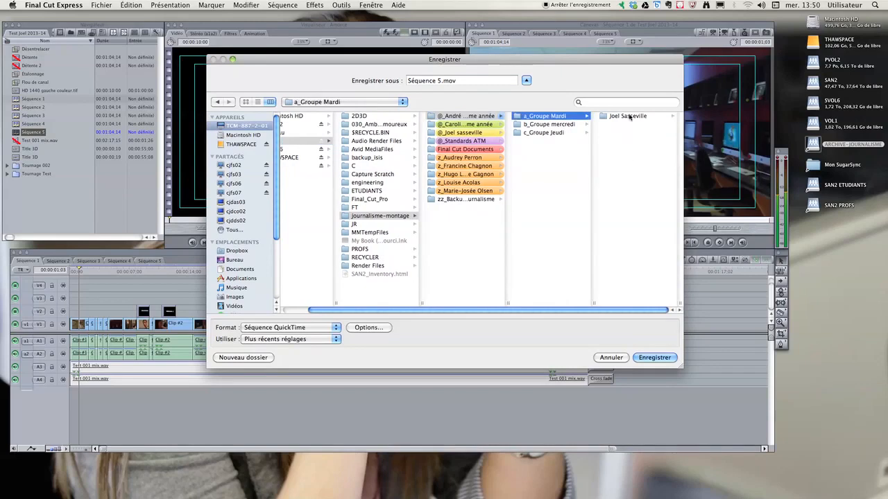
left_click(629, 117)
left_click(644, 142)
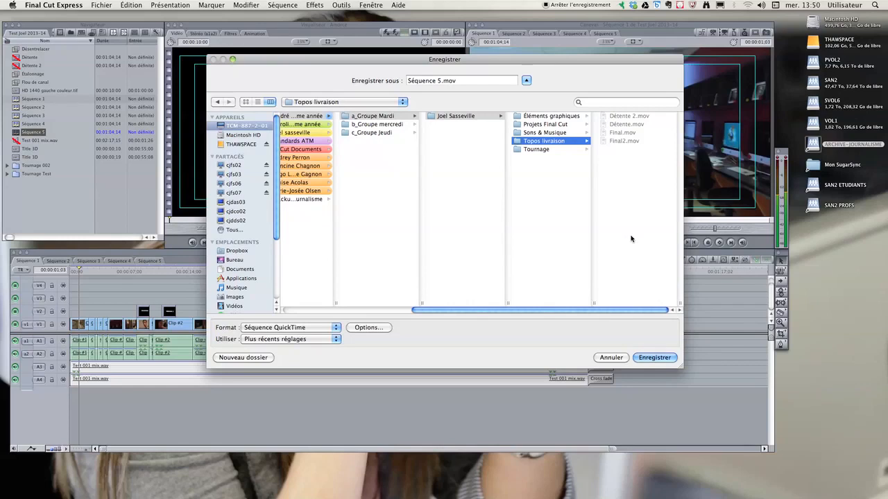
left_click(610, 357)
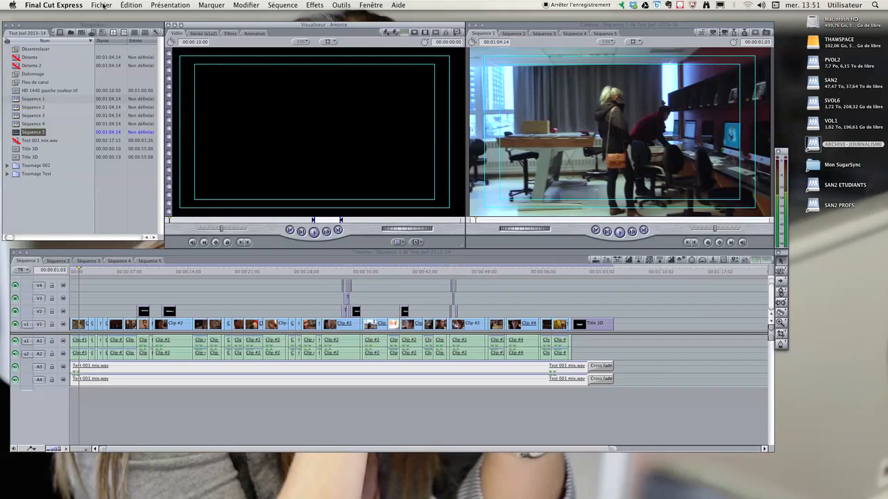
Quit Final Cut Express and close the Finder window showing the student's project folder
left_click(72, 5)
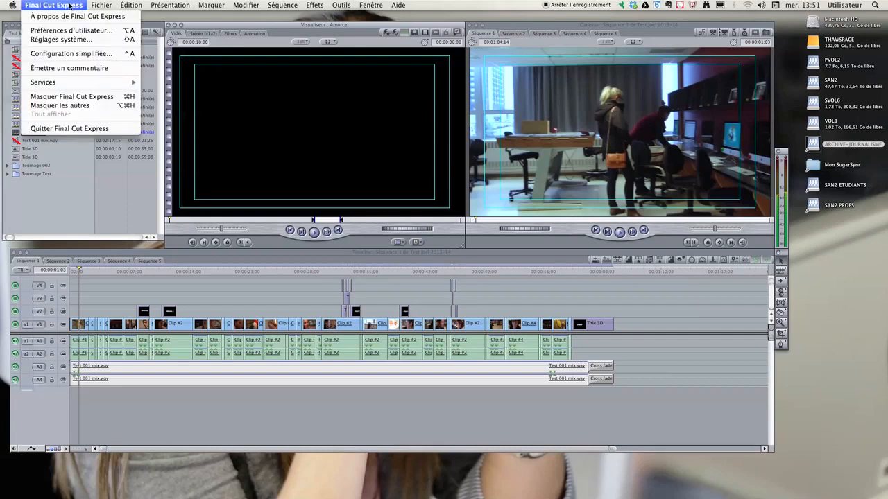
left_click(90, 134)
left_click(527, 181)
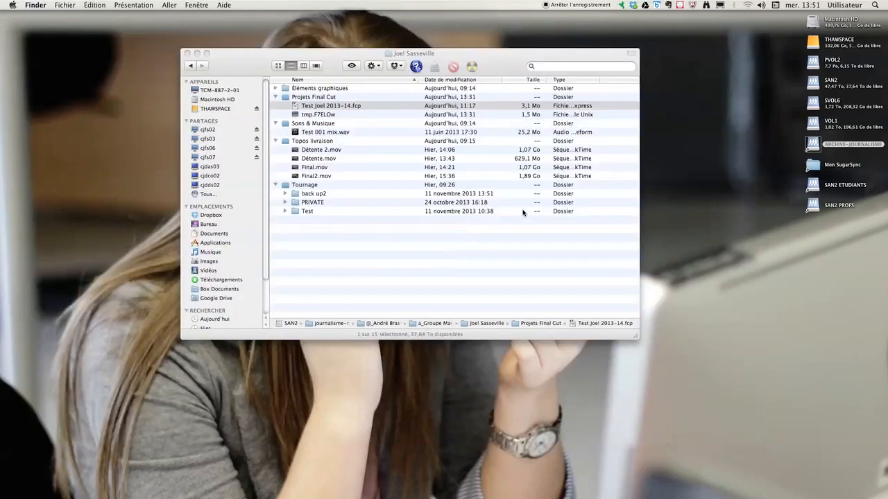
left_click(186, 53)
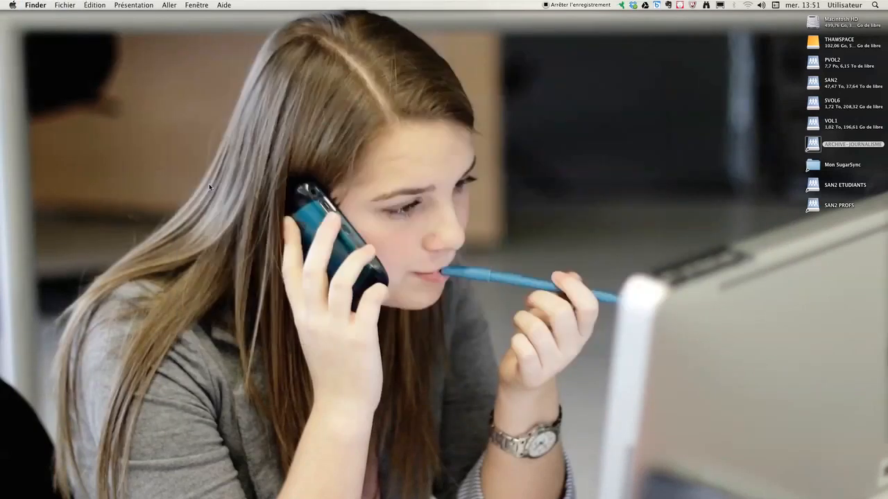
Quit Kanaka Client to disconnect the server volumes, and deselect the desktop item
mouse_move(2, 473)
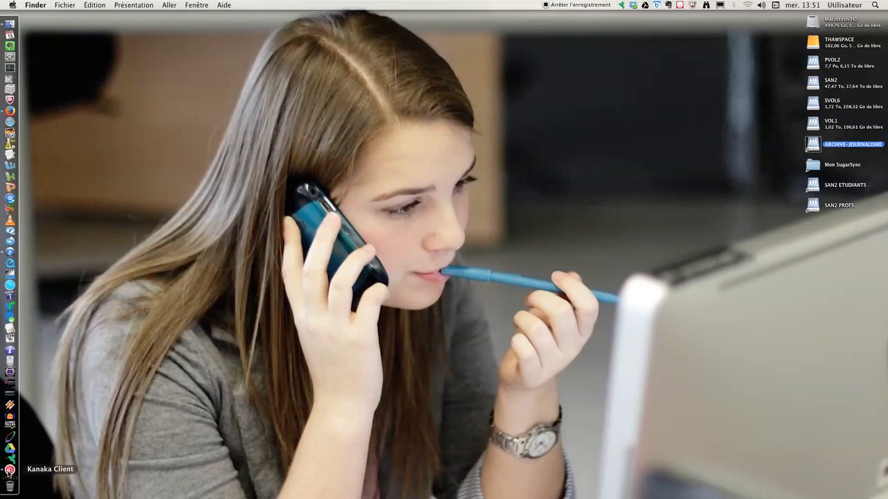
right_click(9, 471)
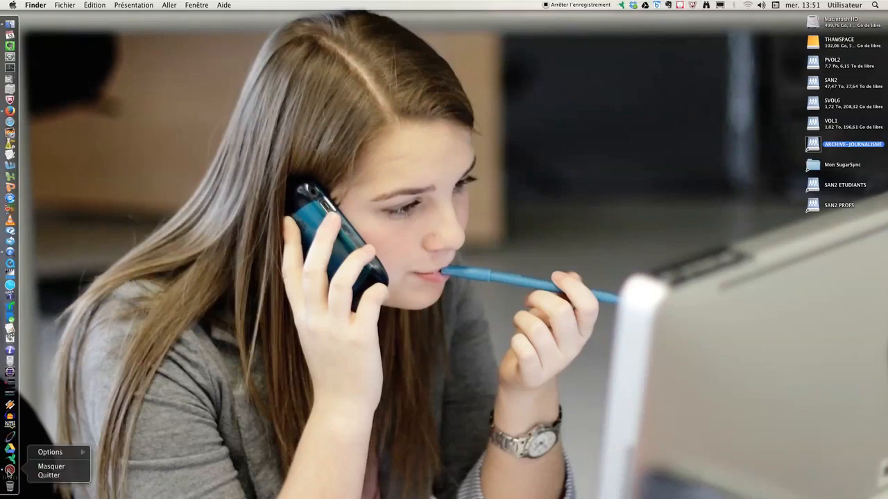
left_click(48, 475)
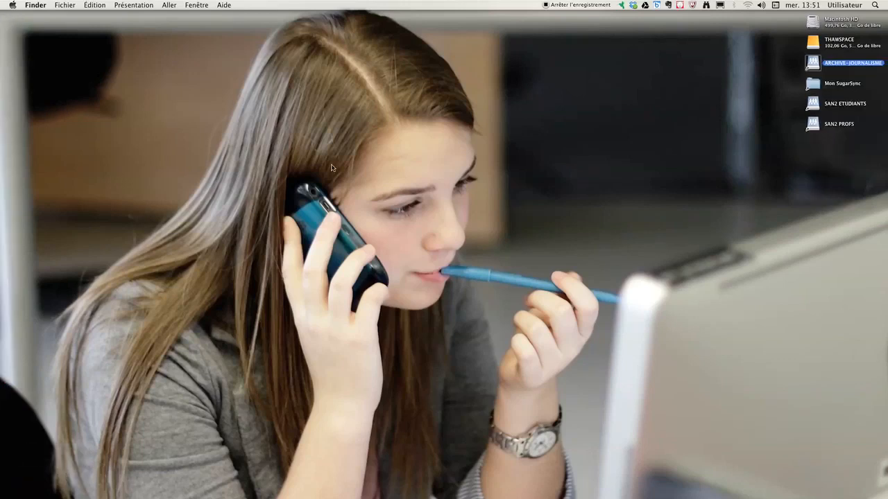
left_click(739, 111)
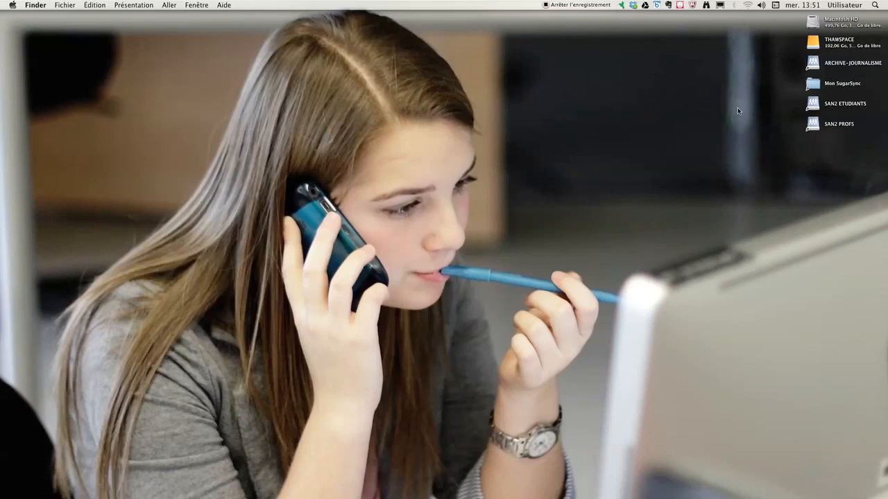